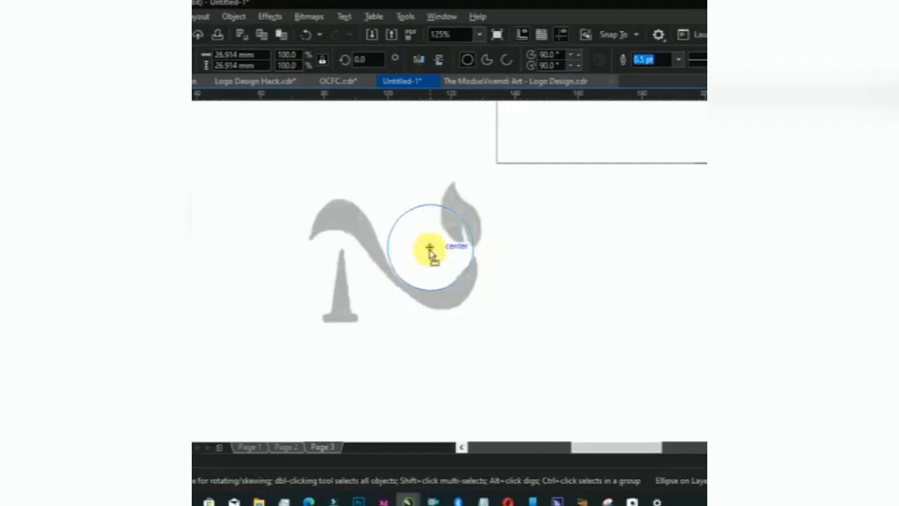
- Draw circles over the grey logo shape and select the right-hand circle
{"action": "left_click_drag", "start_coordinate": [387, 235], "coordinate": [391, 223]}
{"action": "left_click", "coordinate": [532, 271]}
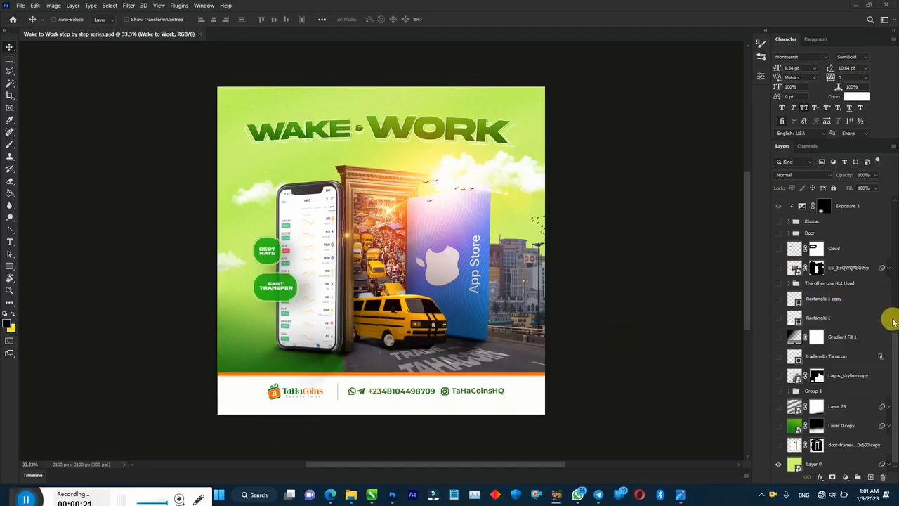
{"action": "left_click_drag", "start_coordinate": [892, 326], "coordinate": [895, 206]}
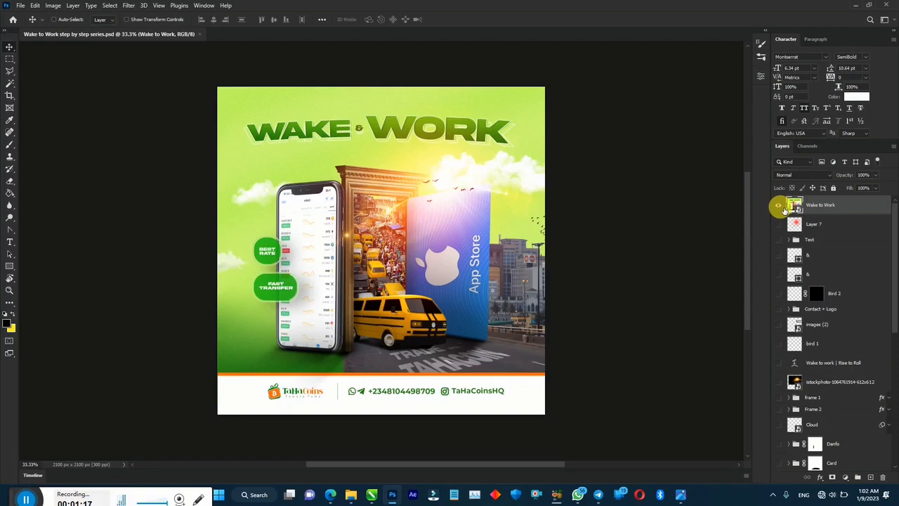
- Hide the Wake to Work flyer layer and inspect Layer 0's Add Noise smart filter up close
{"action": "left_click", "coordinate": [778, 205]}
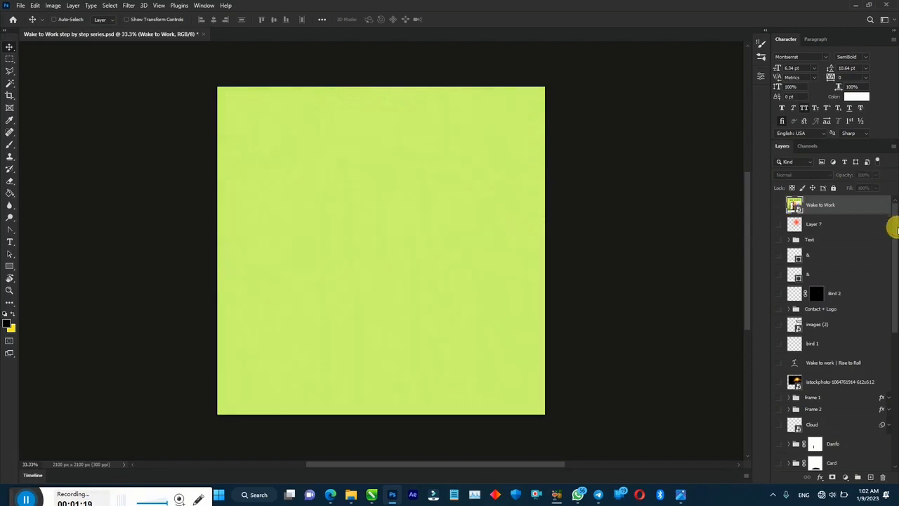
{"action": "left_click_drag", "start_coordinate": [896, 230], "coordinate": [895, 421]}
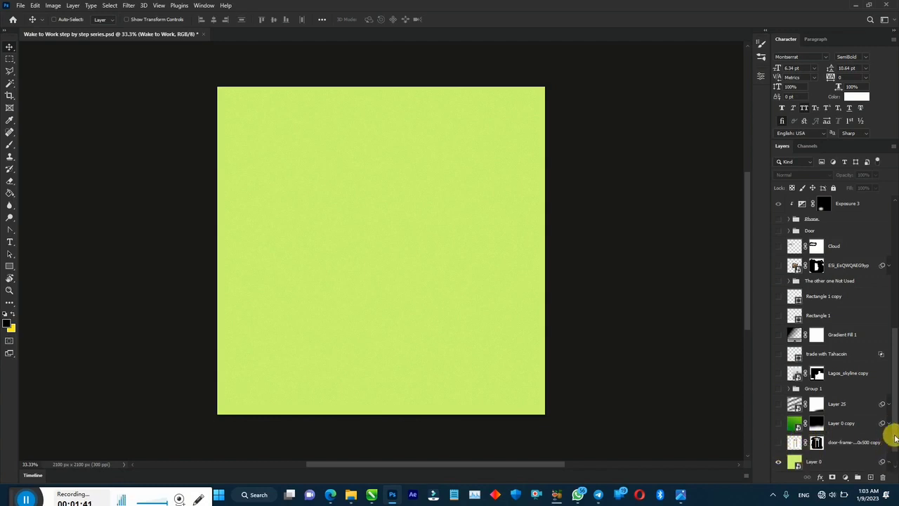
{"action": "left_click", "coordinate": [889, 462]}
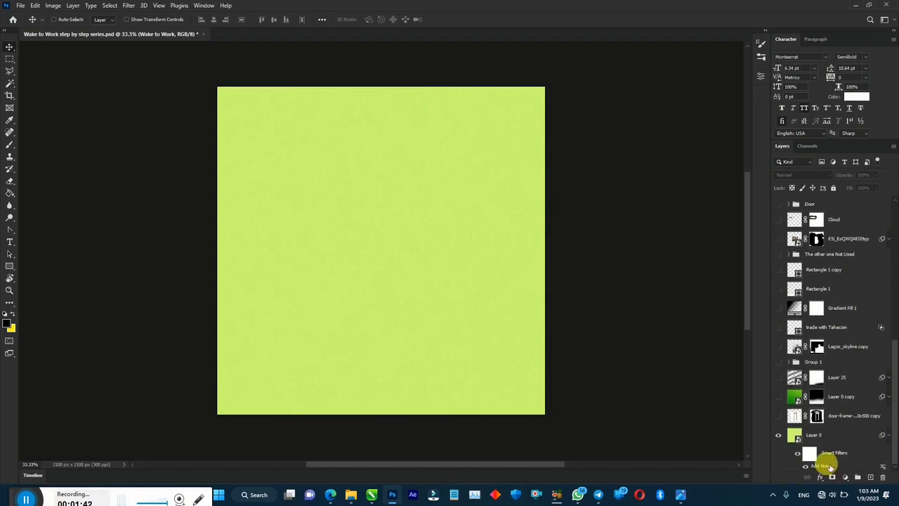
{"action": "left_click", "coordinate": [888, 435]}
{"action": "key", "text": "ctrl+plus"}
{"action": "key", "text": "ctrl+plus"}
{"action": "key", "text": "ctrl+plus"}
{"action": "key", "text": "ctrl+plus"}
{"action": "key", "text": "ctrl+plus"}
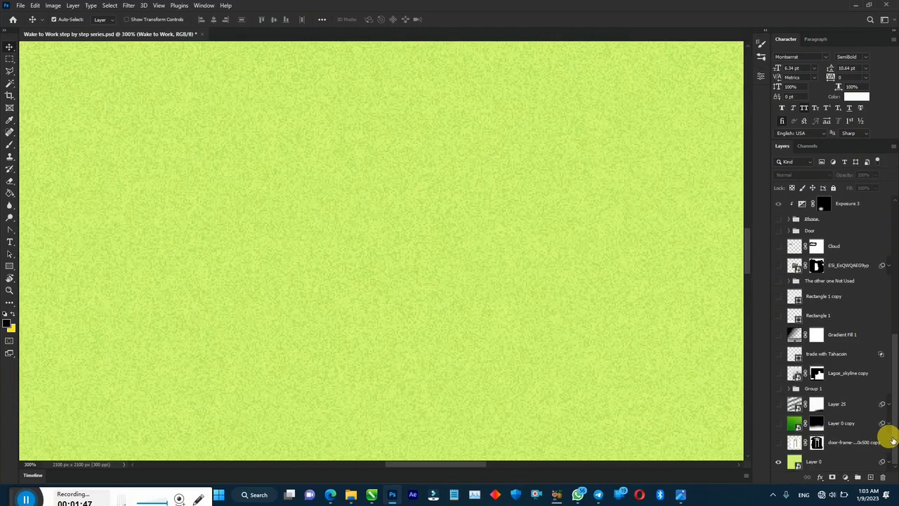
{"action": "key", "text": "ctrl+minus"}
{"action": "key", "text": "ctrl+minus"}
{"action": "key", "text": "ctrl+minus"}
{"action": "key", "text": "ctrl+minus"}
{"action": "key", "text": "ctrl+minus"}
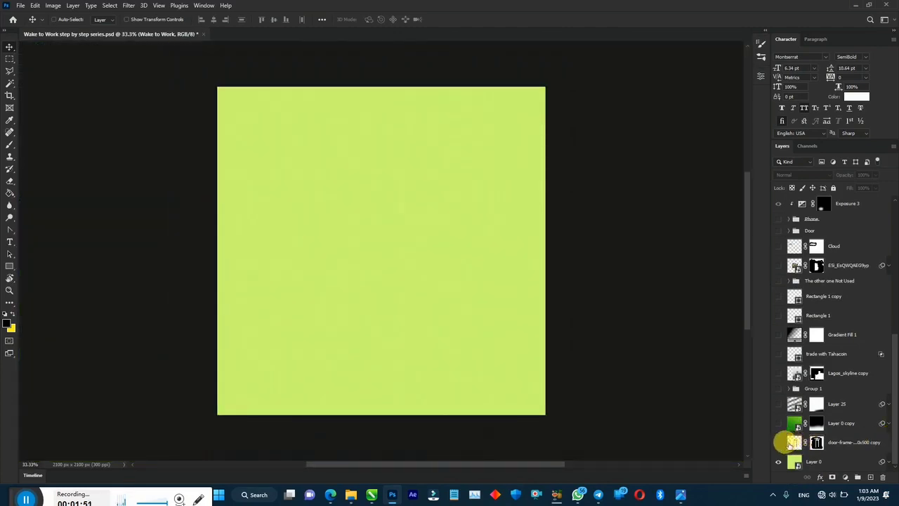
- Test the door frame's layer mask off and on, hide the door frame, and show Layer 0 copy
{"action": "left_click", "coordinate": [778, 443]}
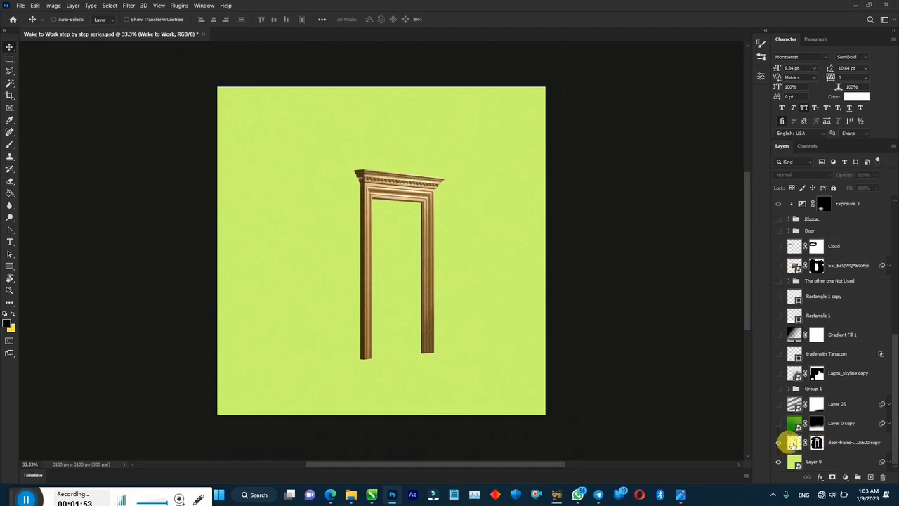
{"action": "right_click", "coordinate": [815, 443]}
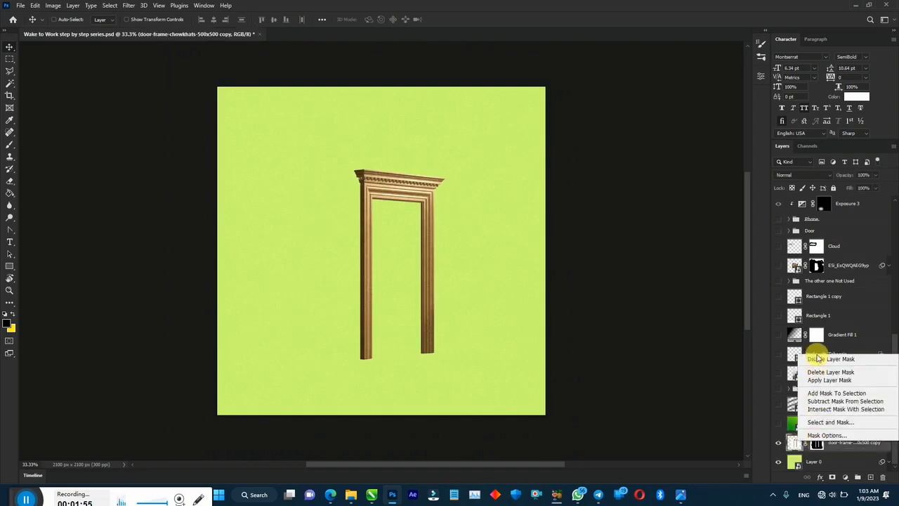
{"action": "left_click", "coordinate": [825, 359]}
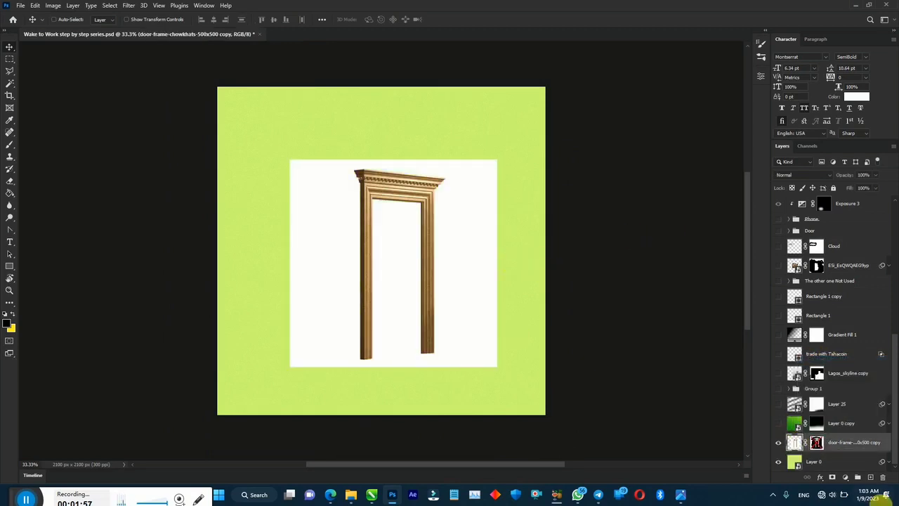
{"action": "right_click", "coordinate": [815, 443]}
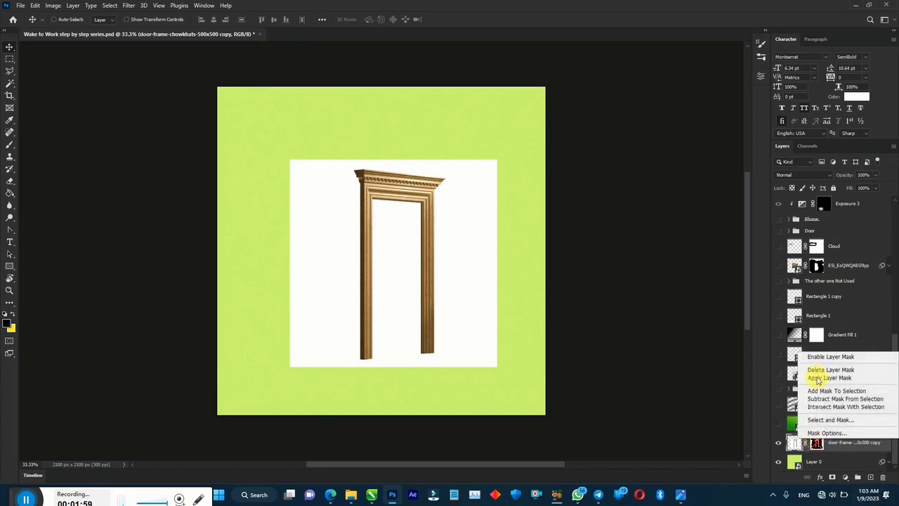
{"action": "left_click", "coordinate": [811, 353]}
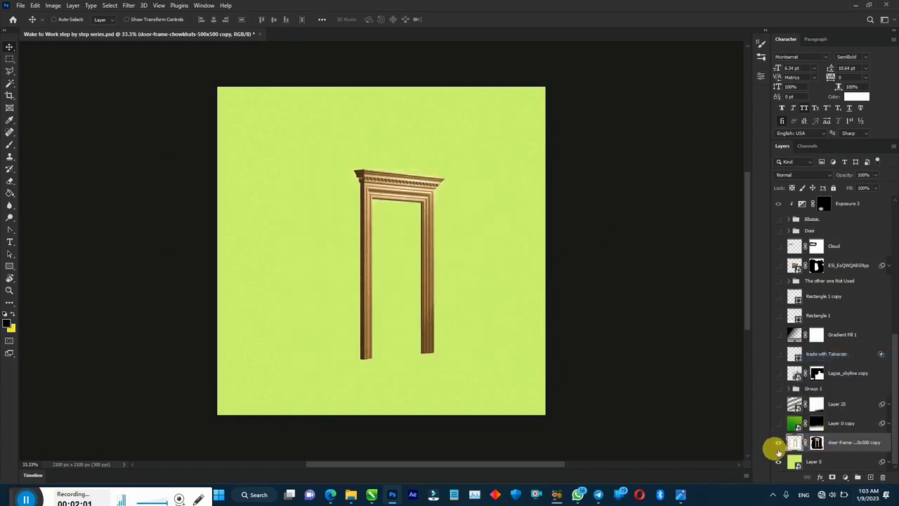
{"action": "left_click", "coordinate": [778, 444]}
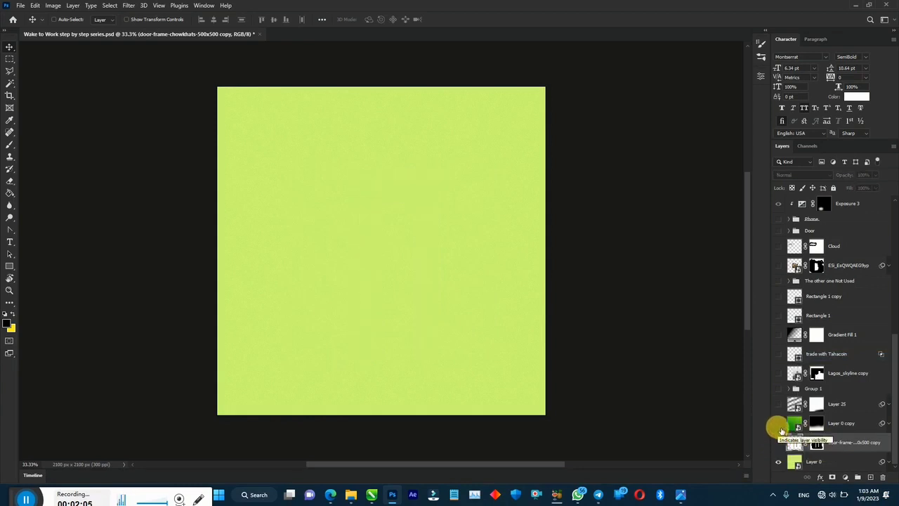
{"action": "left_click", "coordinate": [778, 423]}
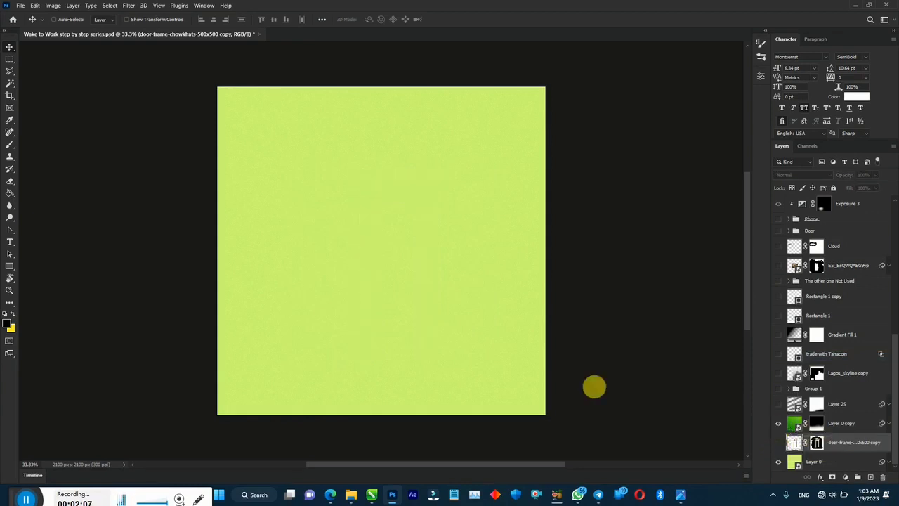
{"action": "right_click", "coordinate": [816, 423]}
{"action": "left_click", "coordinate": [820, 343]}
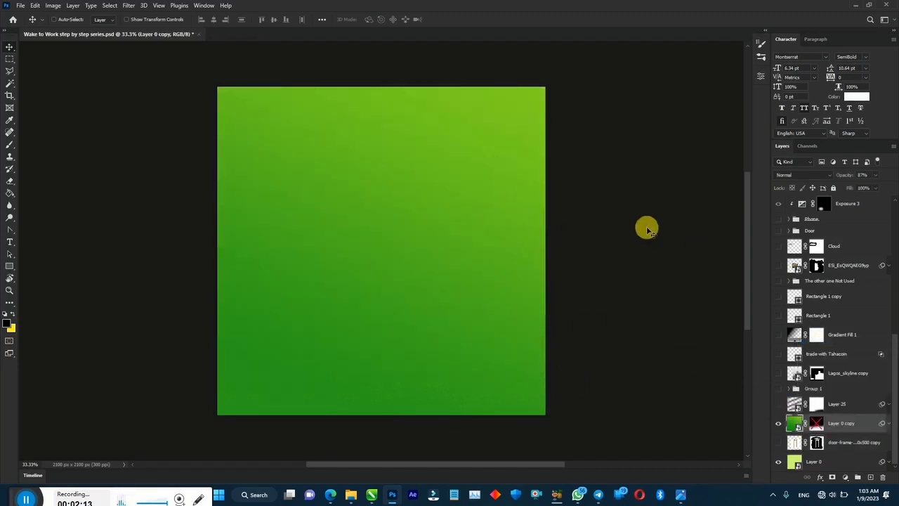
{"action": "right_click", "coordinate": [816, 423]}
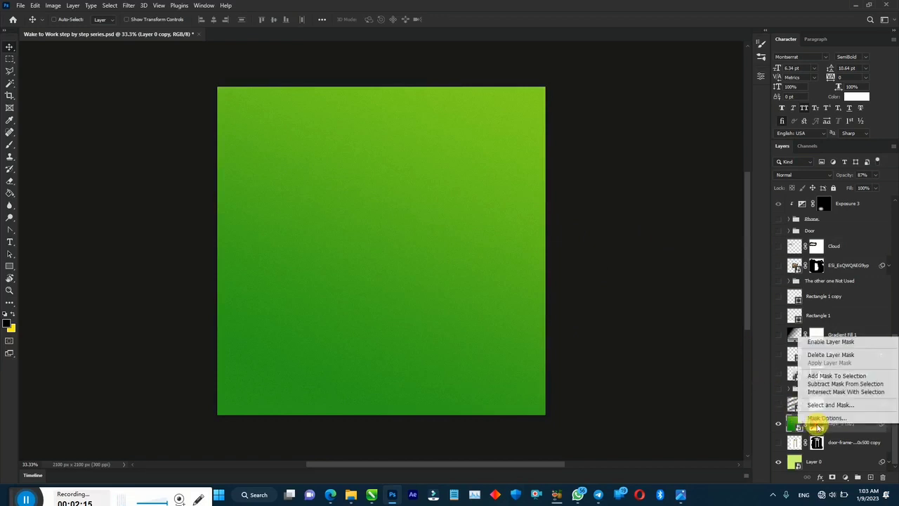
{"action": "left_click", "coordinate": [818, 342]}
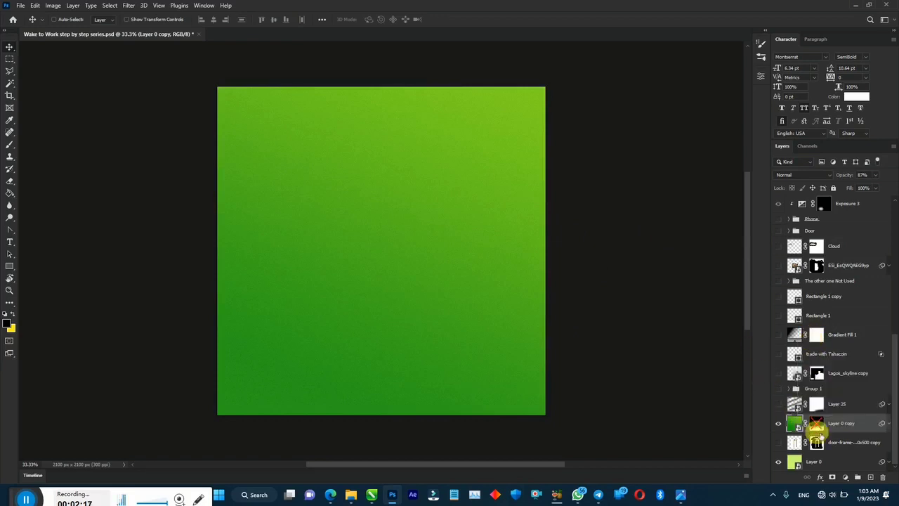
{"action": "right_click", "coordinate": [815, 424]}
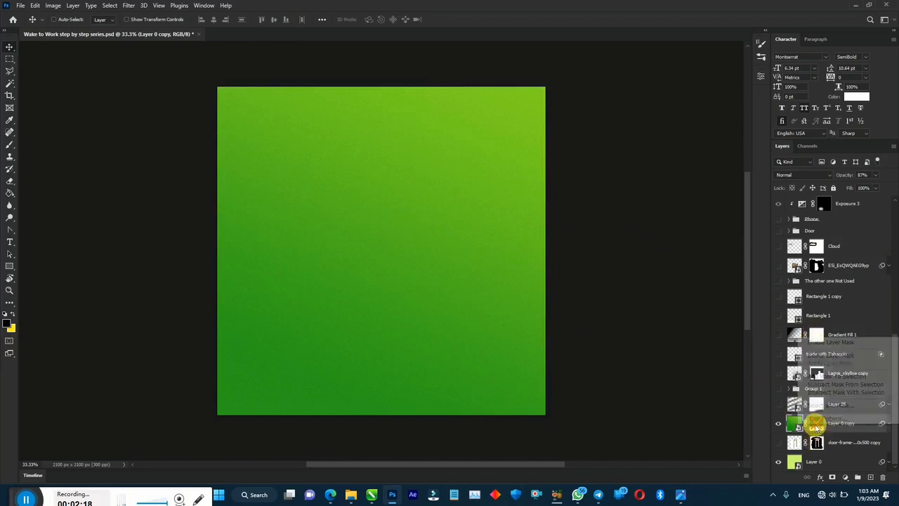
{"action": "left_click", "coordinate": [819, 342]}
{"action": "left_click_drag", "start_coordinate": [892, 394], "coordinate": [896, 289]}
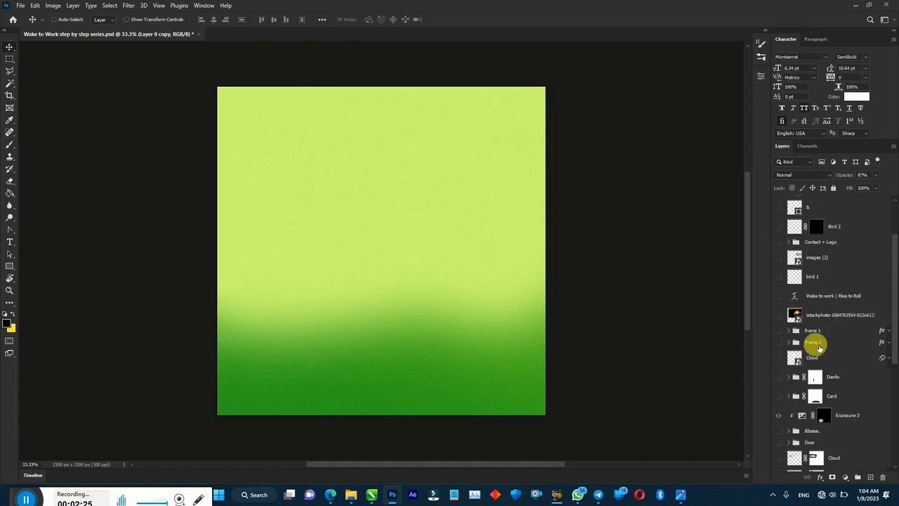
- Show the Cloud layer and check its Smart Filters
{"action": "left_click", "coordinate": [778, 358]}
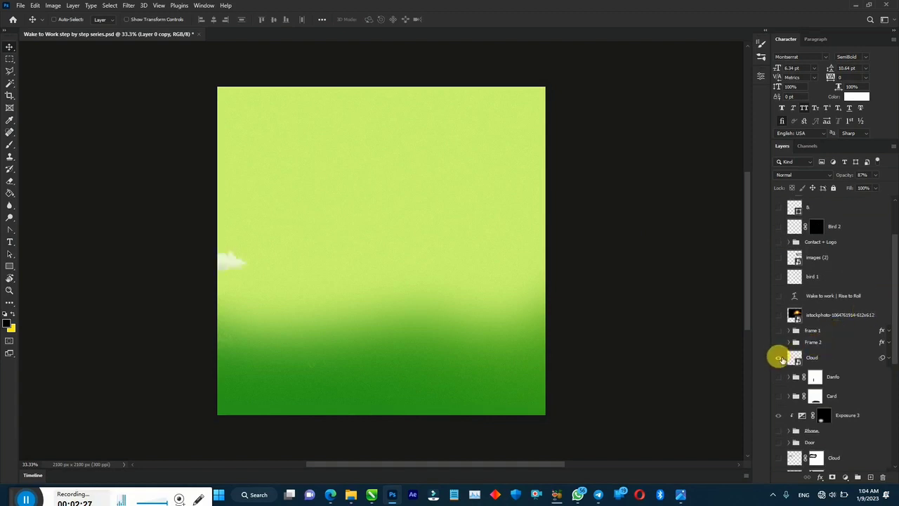
{"action": "left_click", "coordinate": [889, 358]}
{"action": "left_click", "coordinate": [889, 358]}
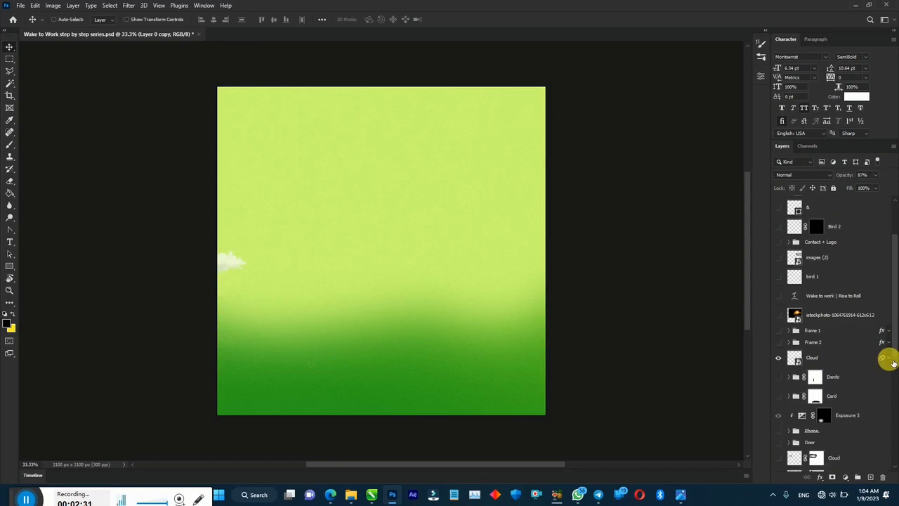
- Scroll the Layers panel down to the green gradient Layer 0 copy and hide it
{"action": "scroll", "coordinate": [896, 373], "scroll_direction": "down", "scroll_amount": 2}
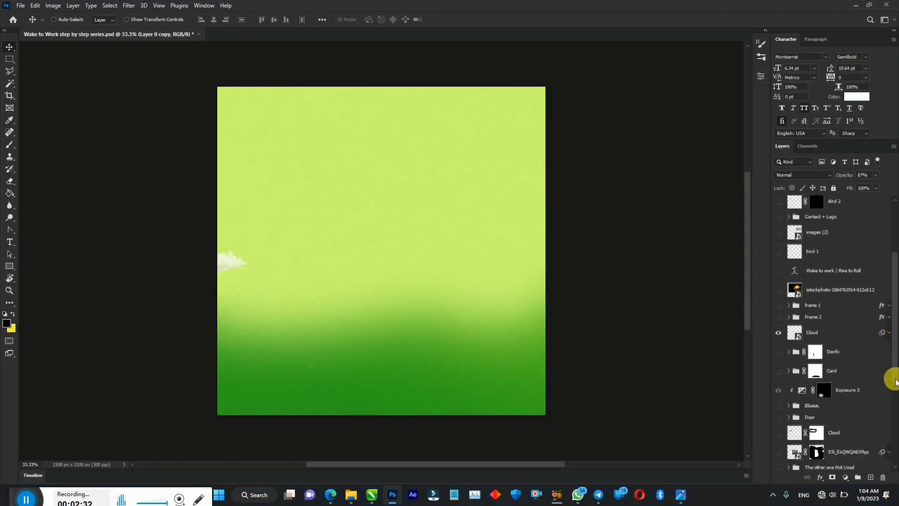
{"action": "scroll", "coordinate": [895, 379], "scroll_direction": "down", "scroll_amount": 1}
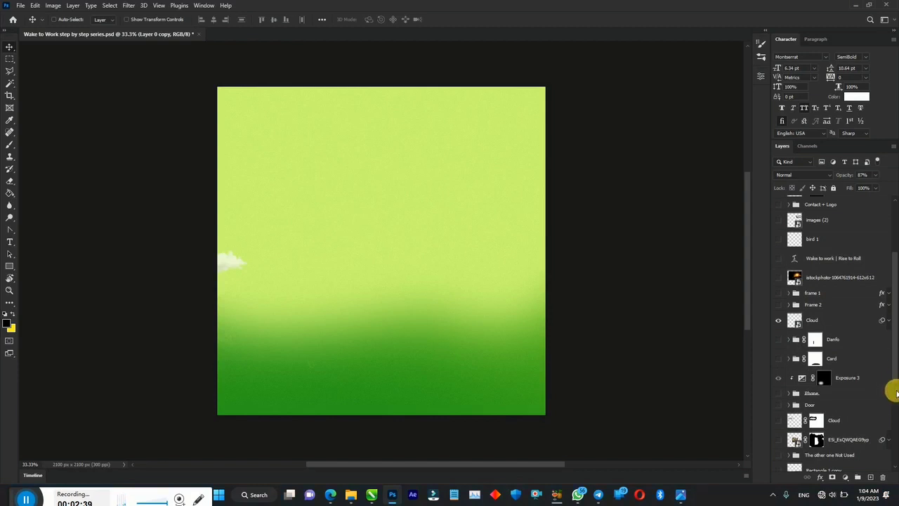
{"action": "scroll", "coordinate": [895, 393], "scroll_direction": "down", "scroll_amount": 5}
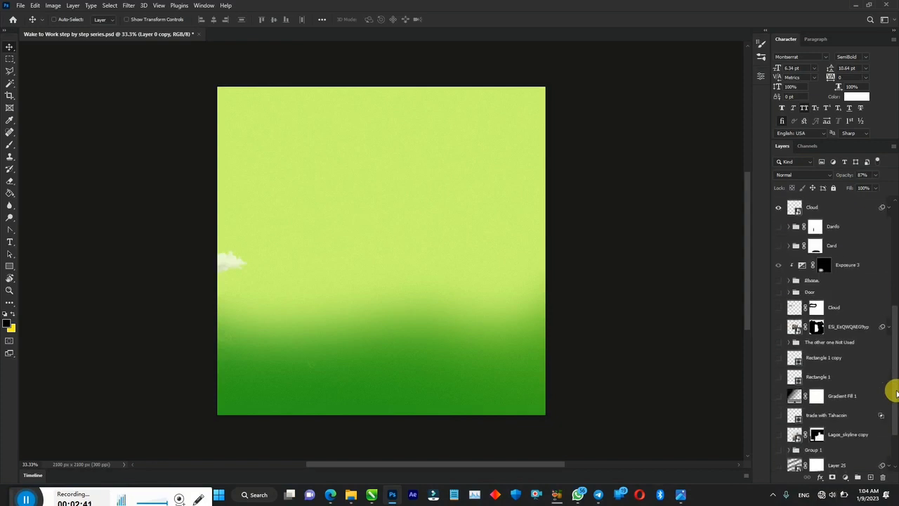
{"action": "scroll", "coordinate": [896, 392], "scroll_direction": "down", "scroll_amount": 1}
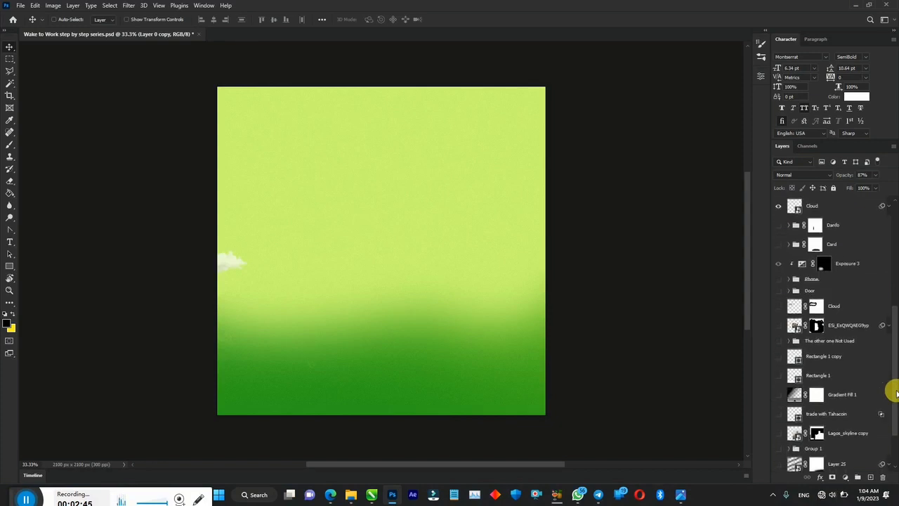
{"action": "left_click_drag", "start_coordinate": [896, 394], "coordinate": [895, 431]}
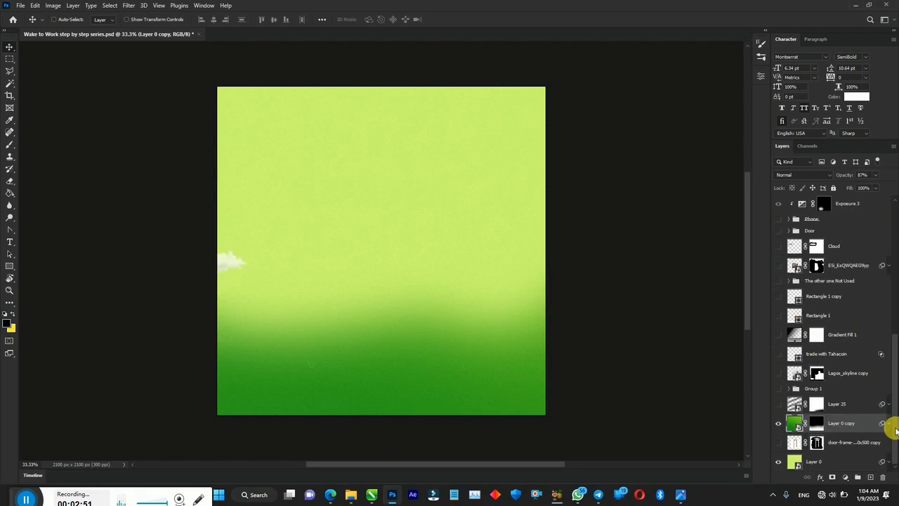
{"action": "left_click", "coordinate": [778, 423]}
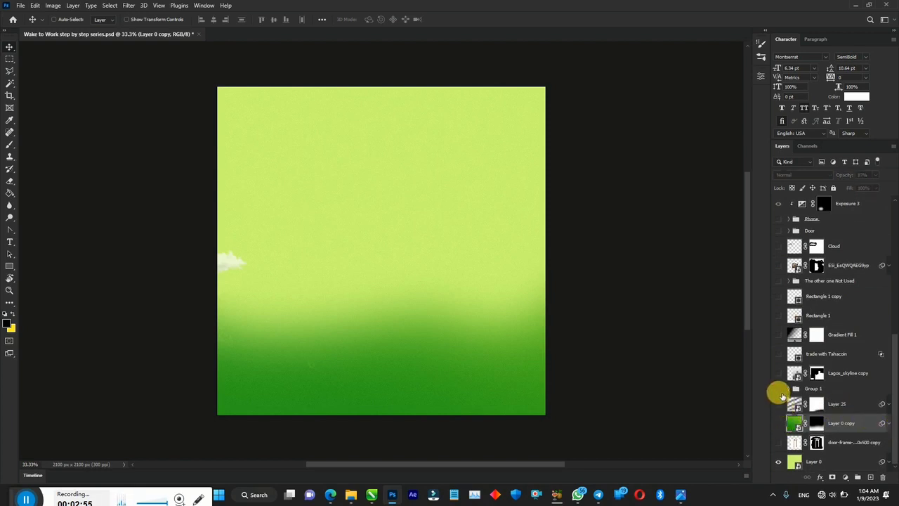
- Show Group 1, the Lagos skyline street scene, and the door frame group
{"action": "left_click", "coordinate": [782, 392]}
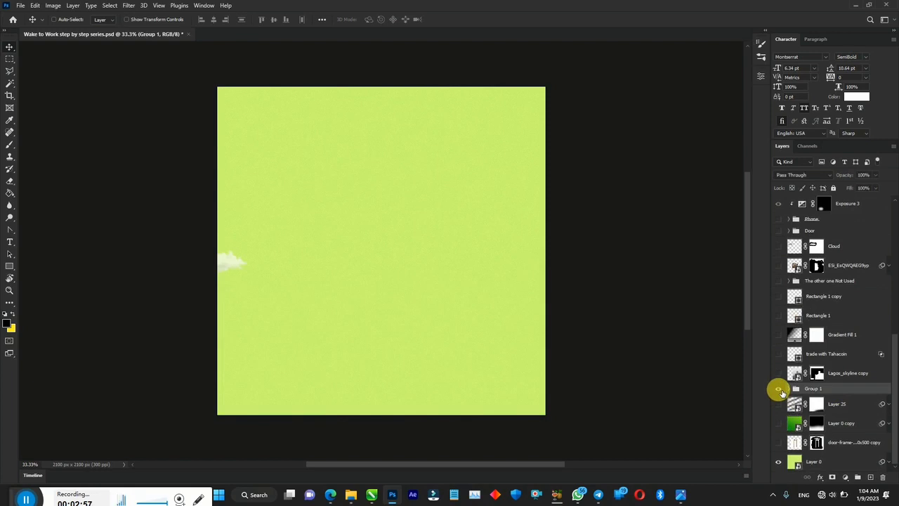
{"action": "left_click", "coordinate": [778, 388]}
{"action": "left_click", "coordinate": [778, 423]}
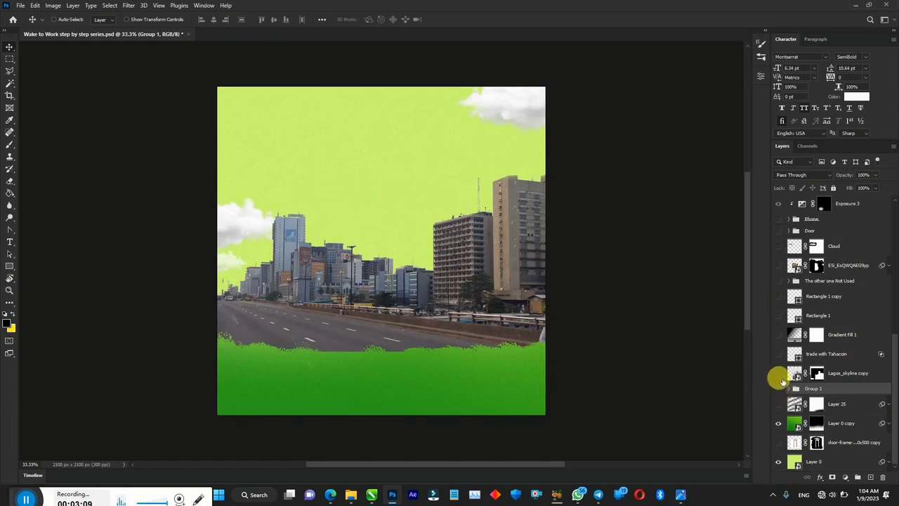
{"action": "left_click", "coordinate": [779, 374]}
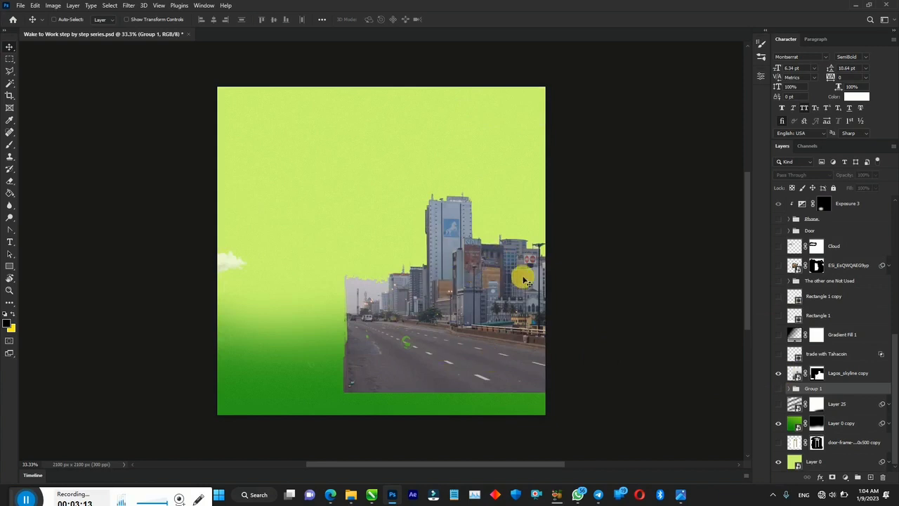
{"action": "left_click", "coordinate": [781, 233]}
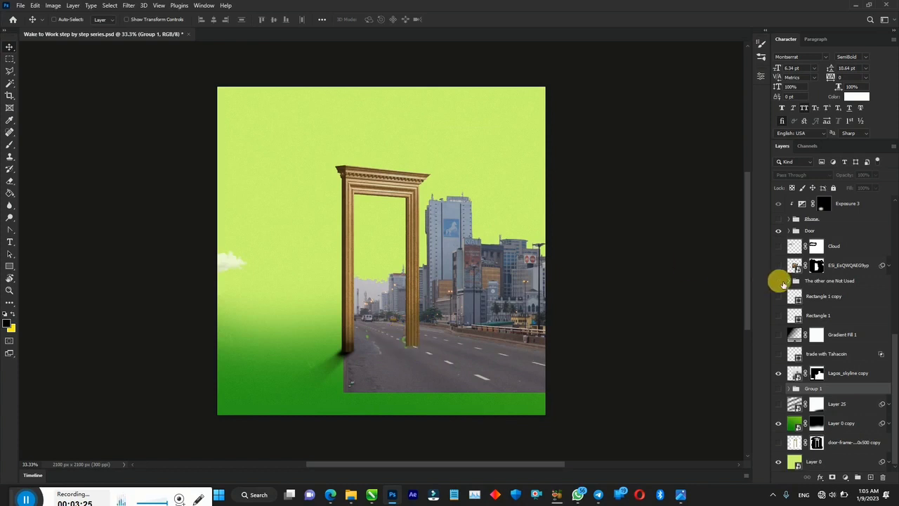
- Show the ES_EsQWQAEG9yp market street layer inside the door and the Phone group
{"action": "left_click", "coordinate": [778, 265]}
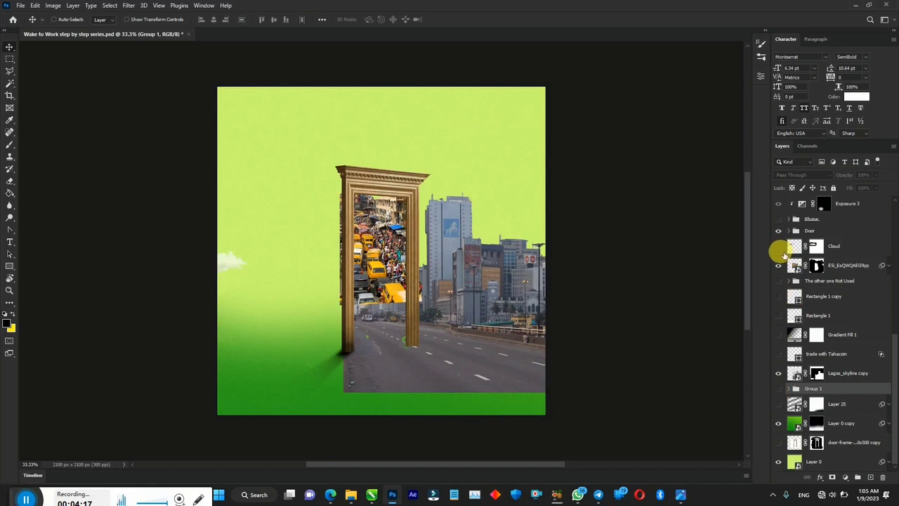
{"action": "left_click", "coordinate": [778, 218]}
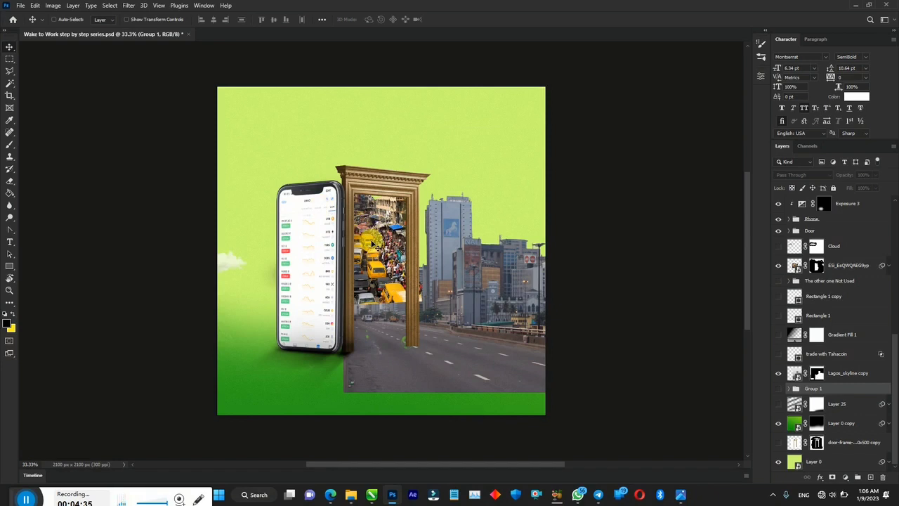
- Expand the Phone group and open the Screen11 smart object for editing
{"action": "left_click", "coordinate": [794, 220]}
{"action": "key", "text": "ctrl+plus"}
{"action": "key", "text": "ctrl+plus"}
{"action": "key", "text": "ctrl+plus"}
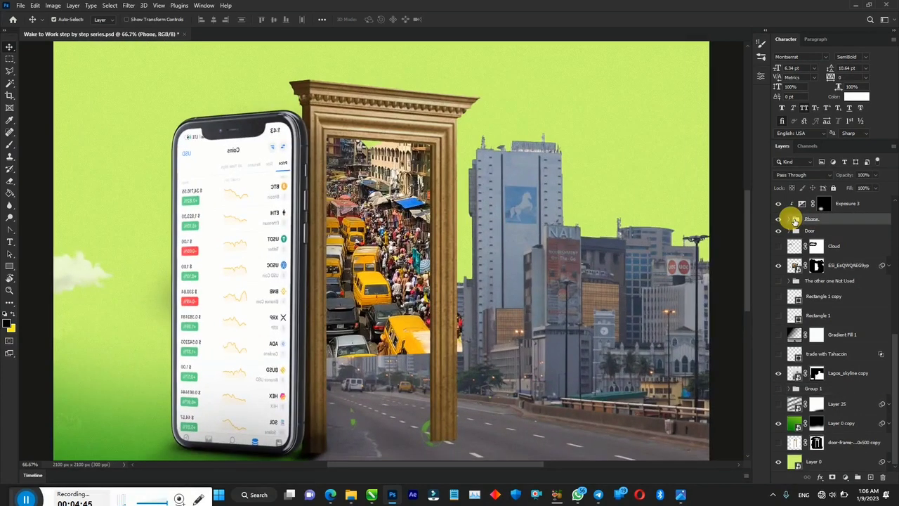
{"action": "key", "text": "ctrl+0"}
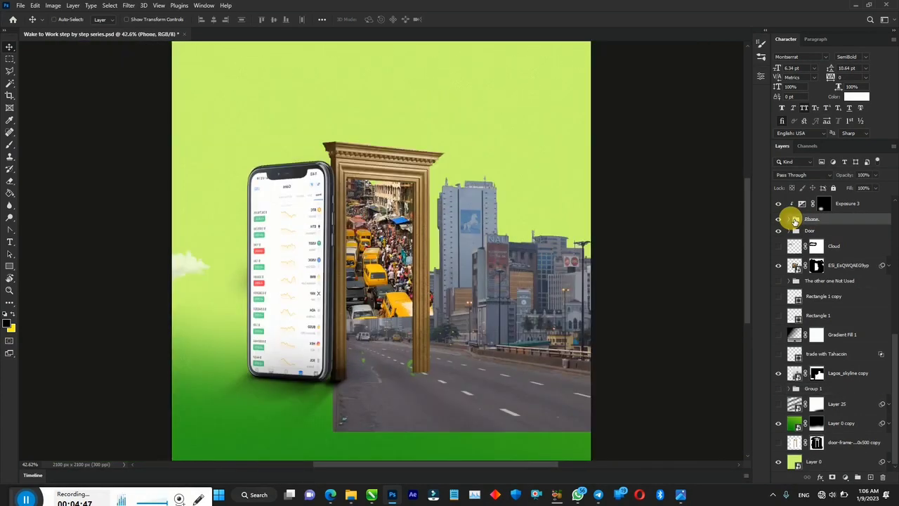
{"action": "left_click", "coordinate": [792, 219]}
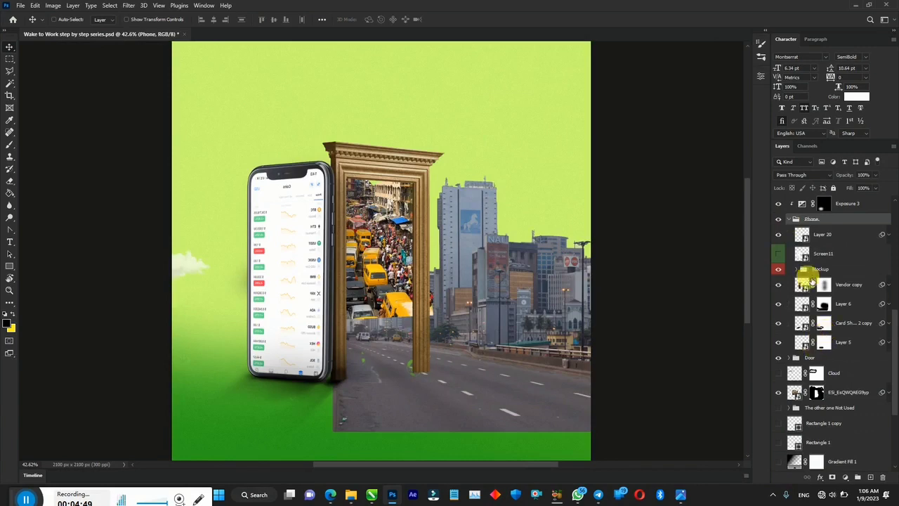
{"action": "left_click", "coordinate": [806, 257]}
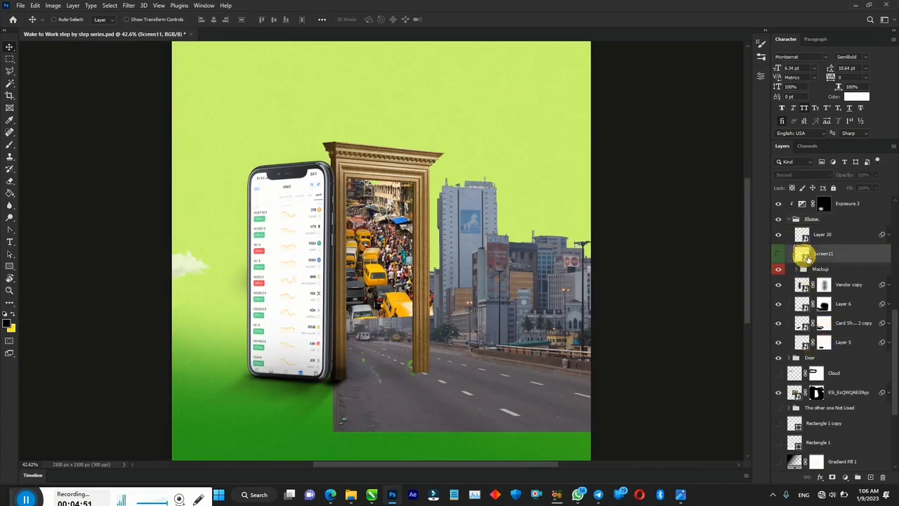
{"action": "double_click", "coordinate": [806, 257]}
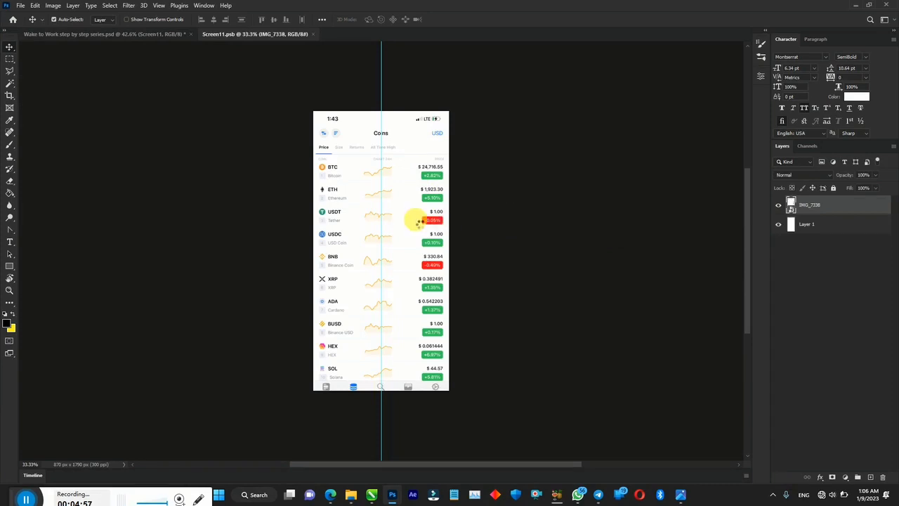
- Flip the Screen11 screenshot horizontally with Free Transform
{"action": "key", "text": "ctrl+t"}
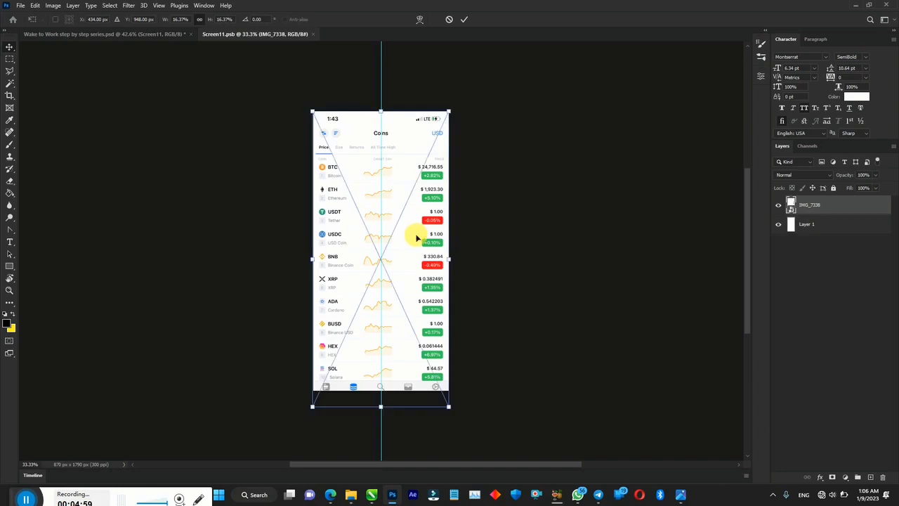
{"action": "right_click", "coordinate": [416, 239]}
{"action": "left_click", "coordinate": [443, 413]}
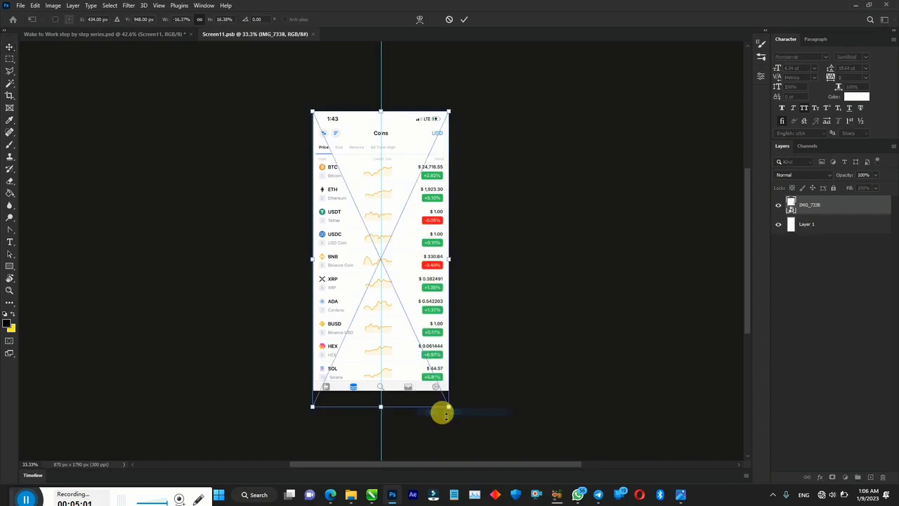
{"action": "key", "text": "Return"}
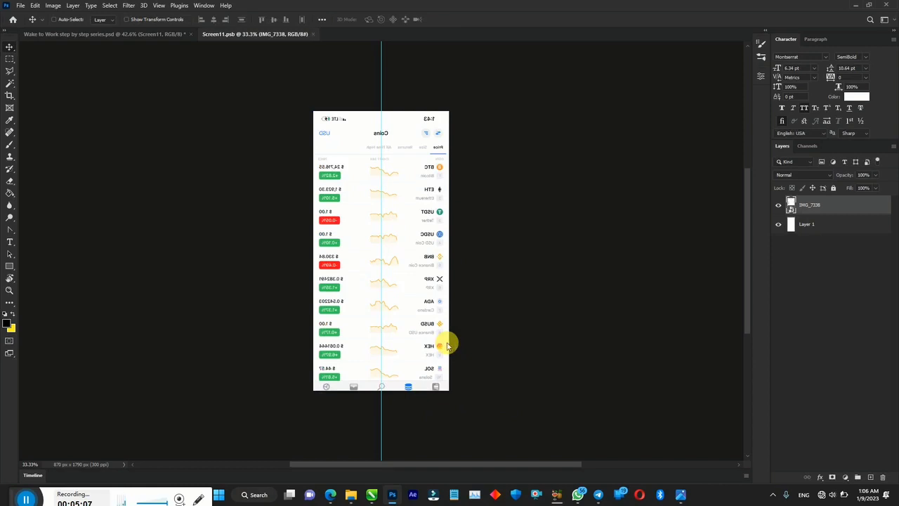
- Close and save Screen11.psb, then view the whole Wake to Work flyer again
{"action": "left_click", "coordinate": [311, 34]}
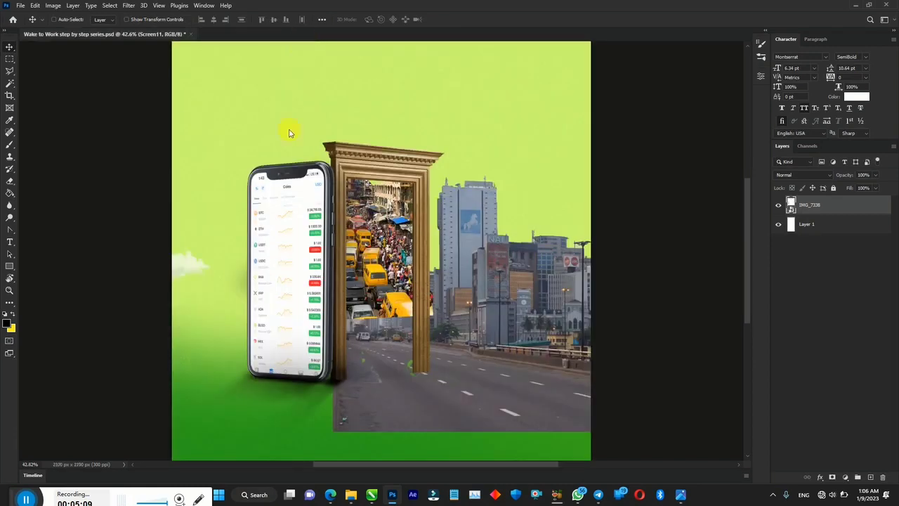
{"action": "key", "text": "ctrl+plus"}
{"action": "key", "text": "ctrl+plus"}
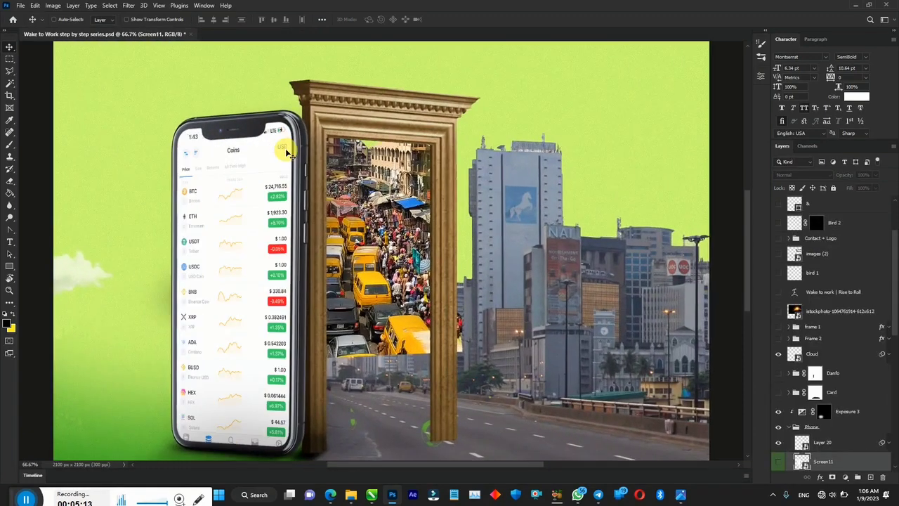
{"action": "key", "text": "ctrl+minus"}
{"action": "key", "text": "ctrl+minus"}
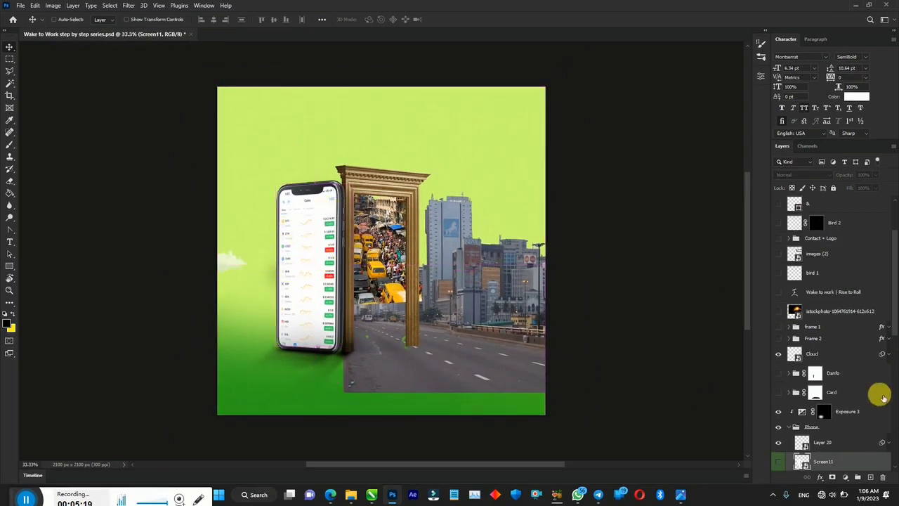
{"action": "scroll", "coordinate": [895, 344], "scroll_direction": "down", "scroll_amount": 2}
{"action": "scroll", "coordinate": [896, 344], "scroll_direction": "down", "scroll_amount": 1}
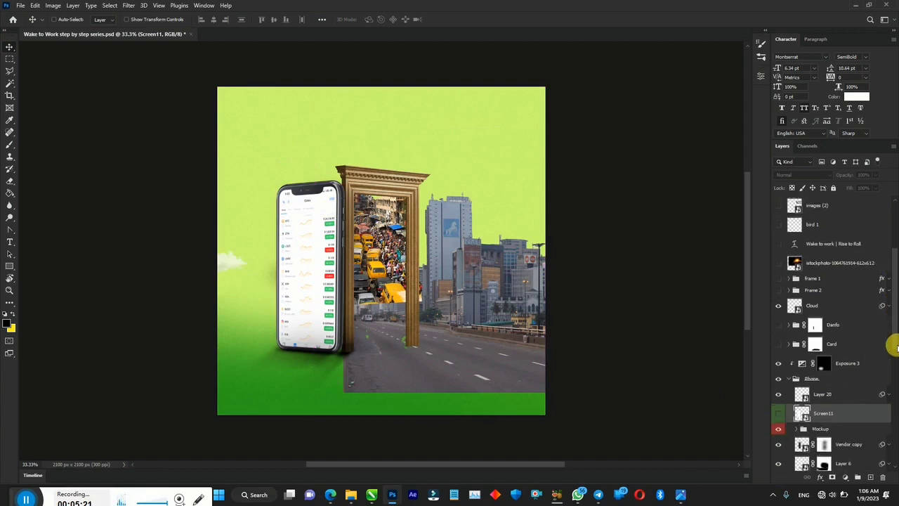
- Collapse the Phone group, show the yellow Danfo bus group, and check its layers
{"action": "left_click", "coordinate": [792, 381]}
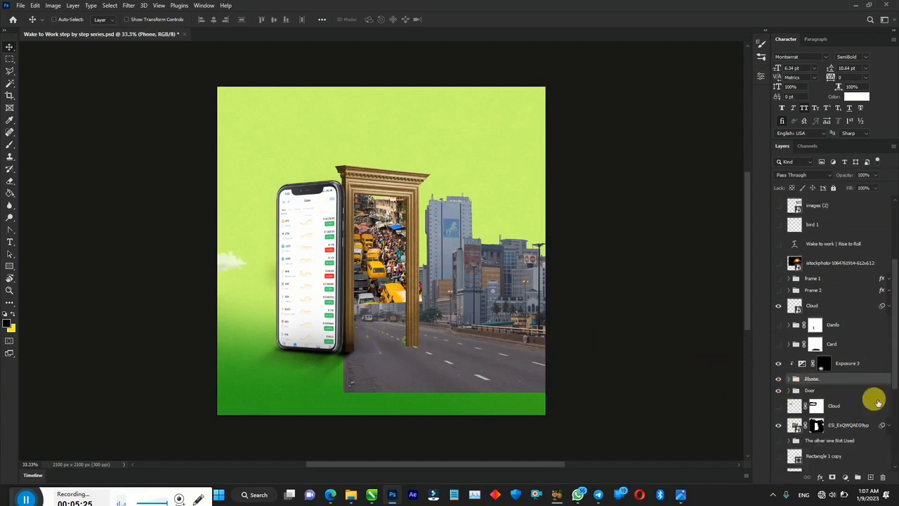
{"action": "left_click", "coordinate": [778, 326]}
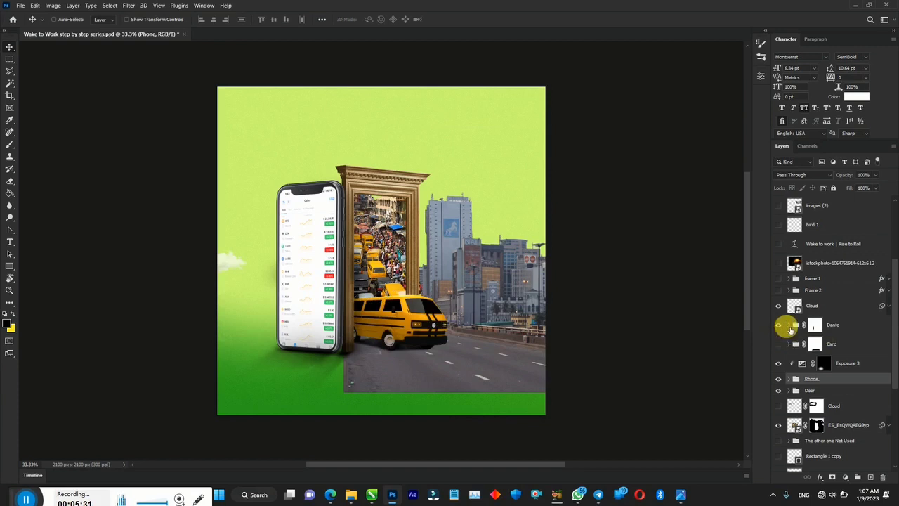
{"action": "left_click", "coordinate": [795, 325]}
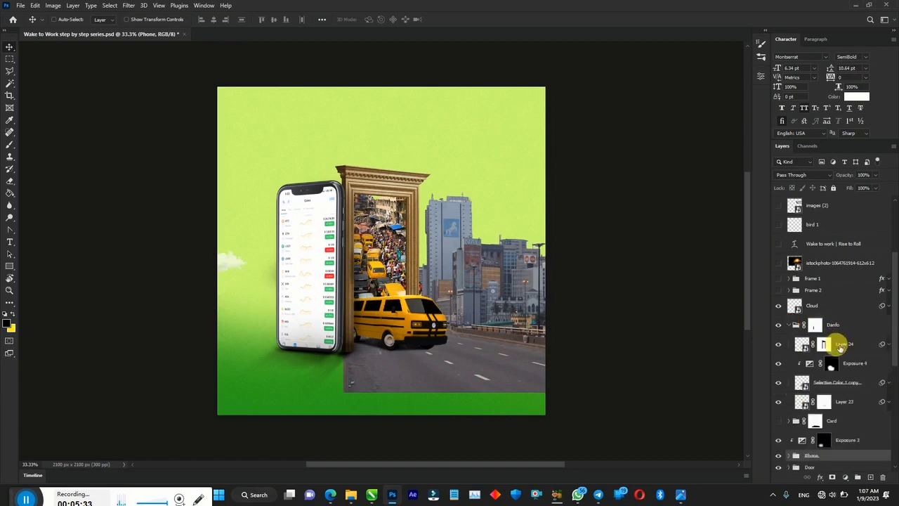
{"action": "left_click", "coordinate": [793, 326]}
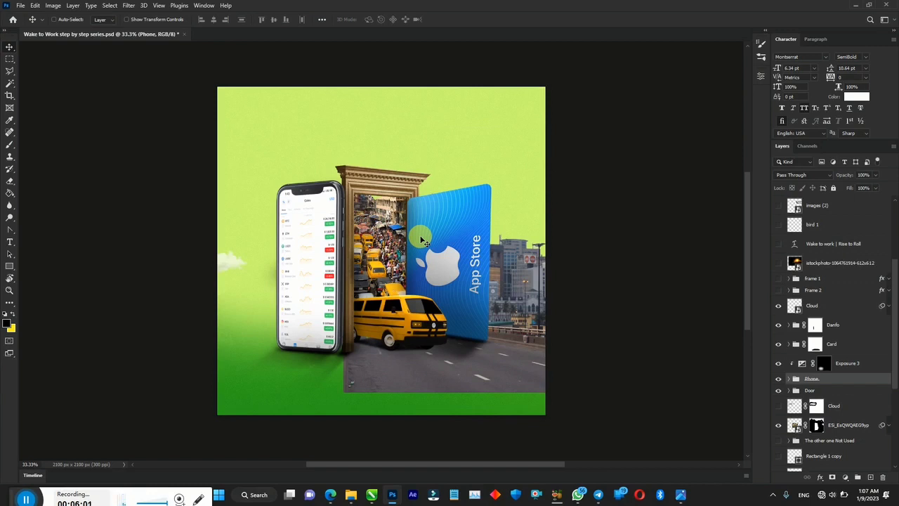
- Show the istockphoto sun flare layer and keep its blend mode on Screen
{"action": "left_click", "coordinate": [778, 262]}
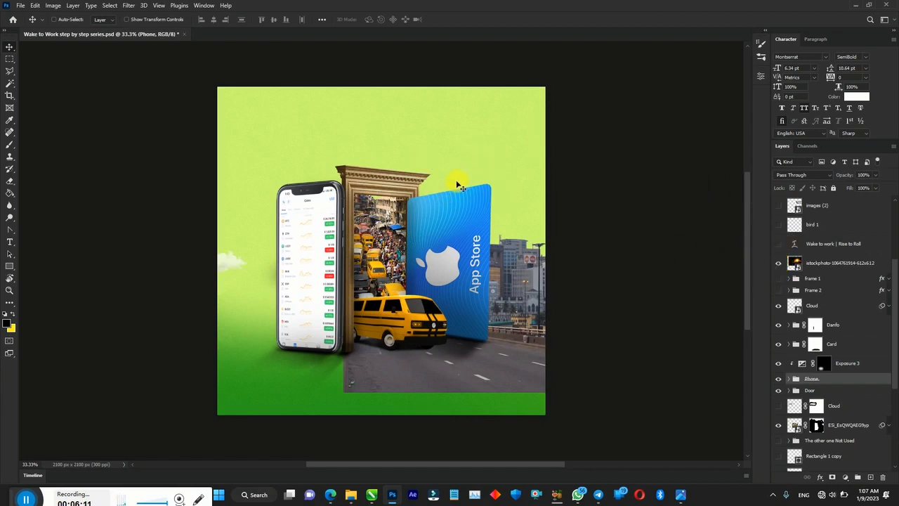
{"action": "left_click", "coordinate": [797, 265]}
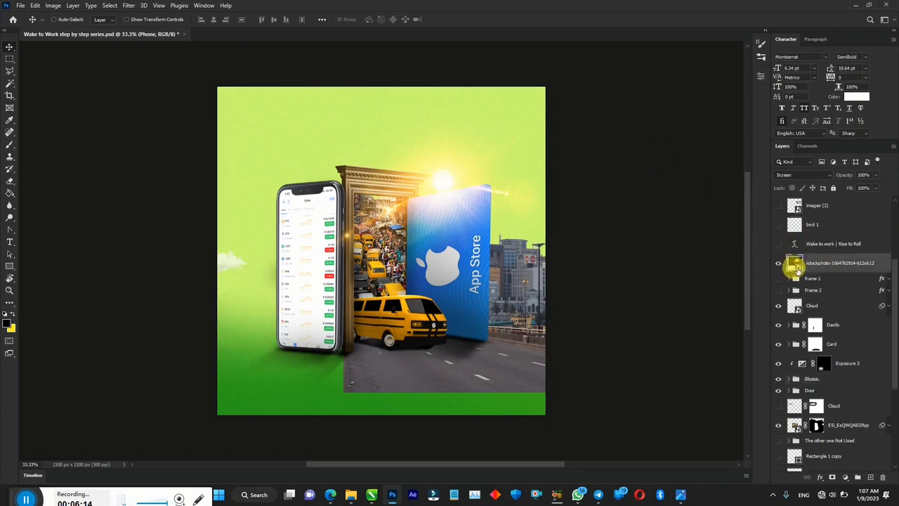
{"action": "left_click", "coordinate": [796, 176]}
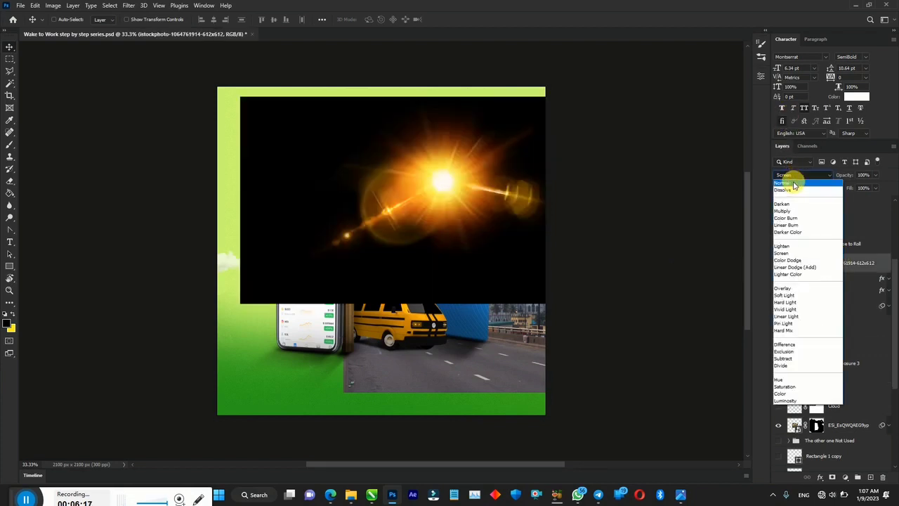
{"action": "left_click", "coordinate": [685, 304]}
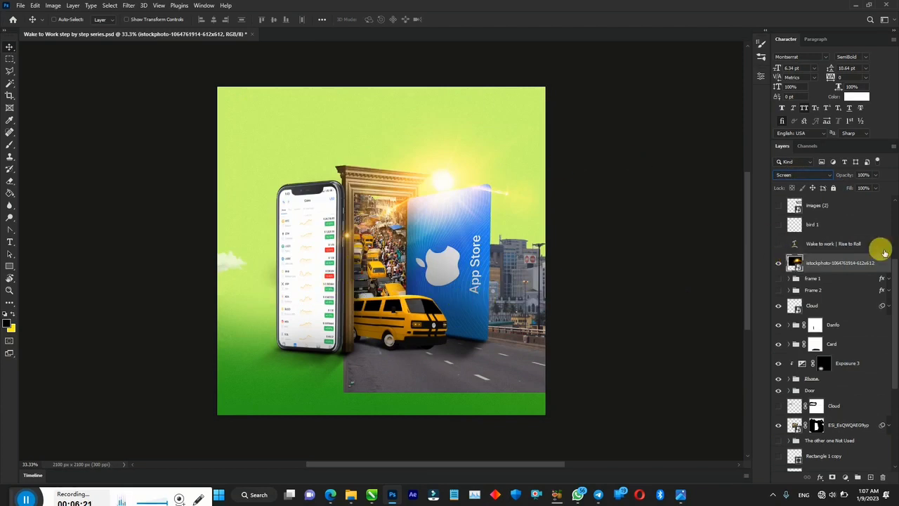
{"action": "scroll", "coordinate": [890, 284], "scroll_direction": "down", "scroll_amount": 3}
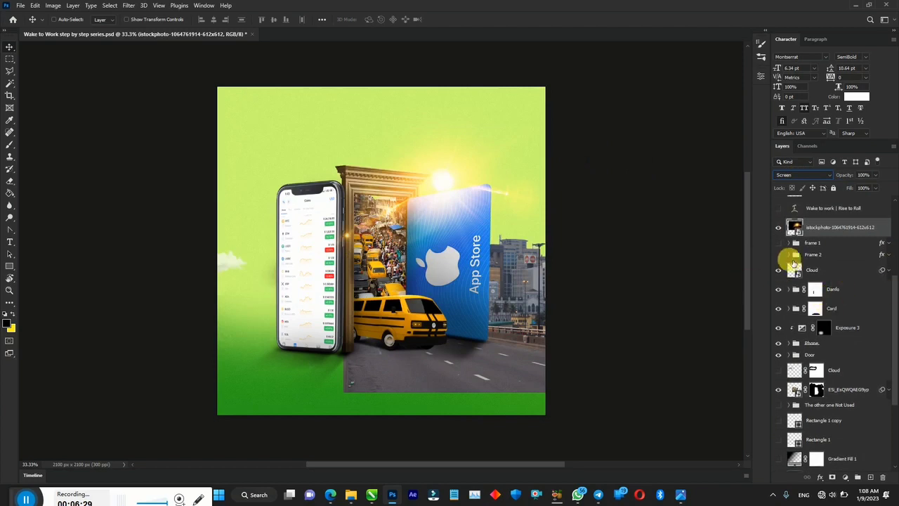
- Toggle the FAST TRANSFER badge layer's visibility beside the phone
{"action": "left_click", "coordinate": [781, 254]}
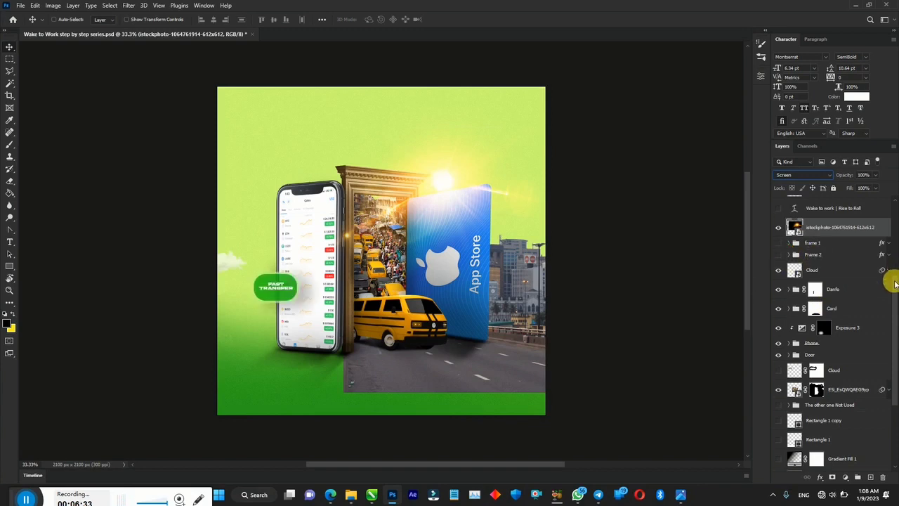
{"action": "left_click_drag", "start_coordinate": [895, 280], "coordinate": [896, 254]}
{"action": "scroll", "coordinate": [893, 205], "scroll_direction": "up", "scroll_amount": 2}
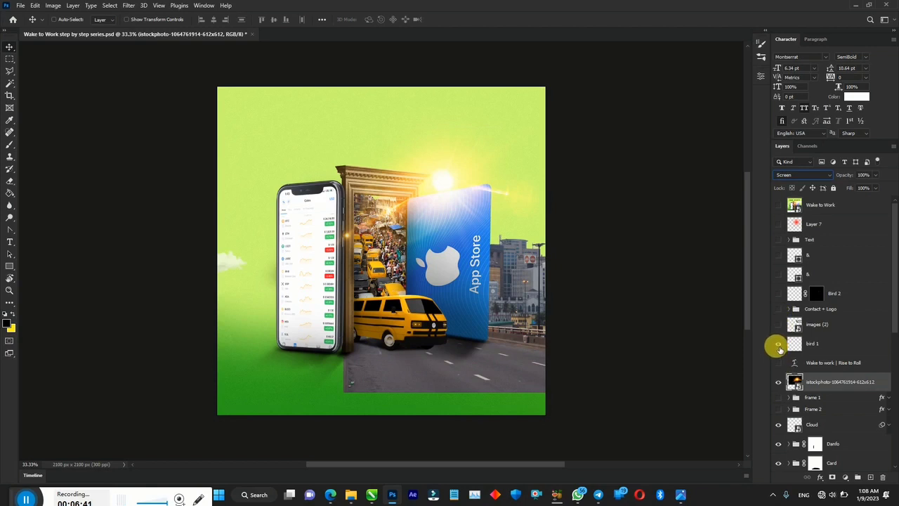
{"action": "left_click_drag", "start_coordinate": [889, 311], "coordinate": [893, 383]}
- Make the Cloud layer visible so a small white cloud appears left of the phone
{"action": "left_click", "coordinate": [780, 386]}
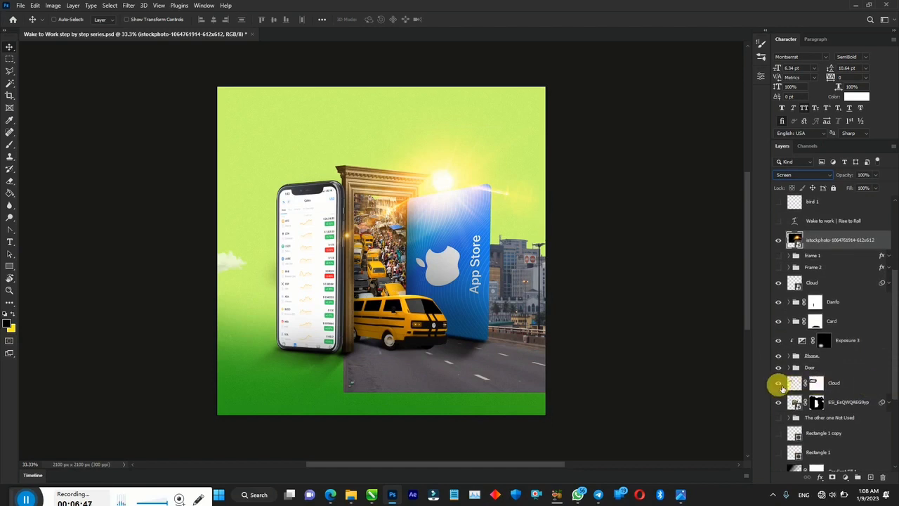
{"action": "left_click", "coordinate": [779, 387]}
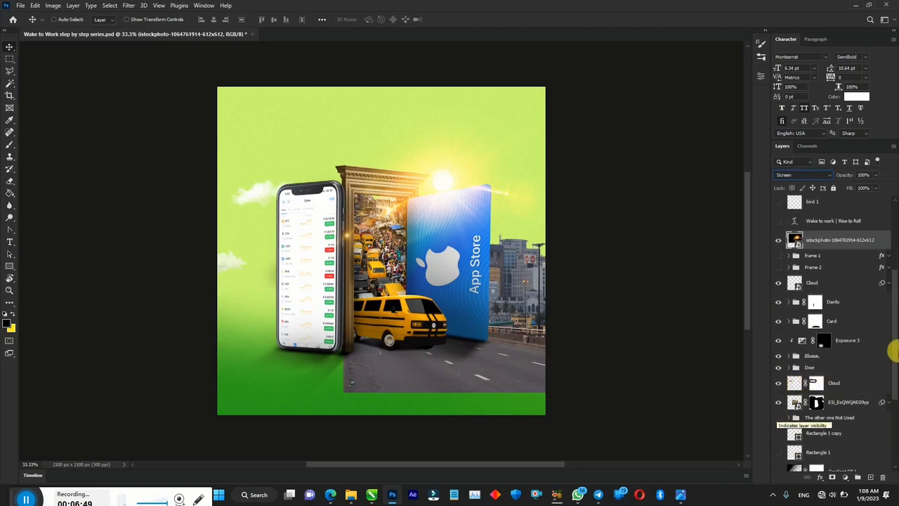
{"action": "left_click_drag", "start_coordinate": [892, 340], "coordinate": [896, 374]}
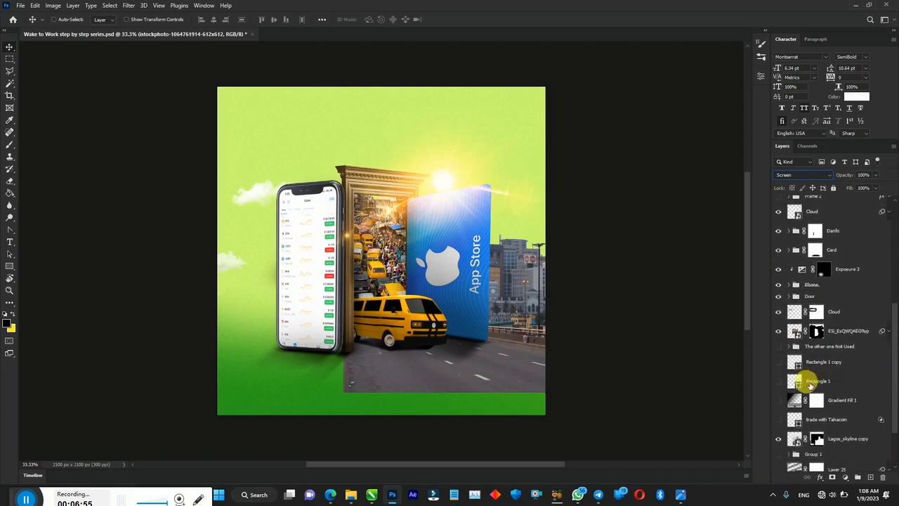
{"action": "left_click_drag", "start_coordinate": [896, 385], "coordinate": [885, 391]}
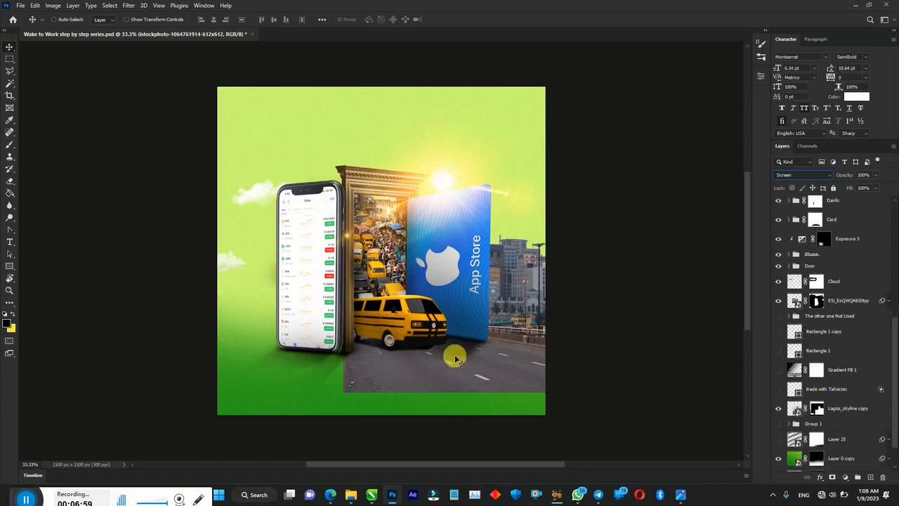
- Show Gradient Fill 1 for a darker green bottom, keeping the Group 1 skyline hidden
{"action": "left_click", "coordinate": [778, 371]}
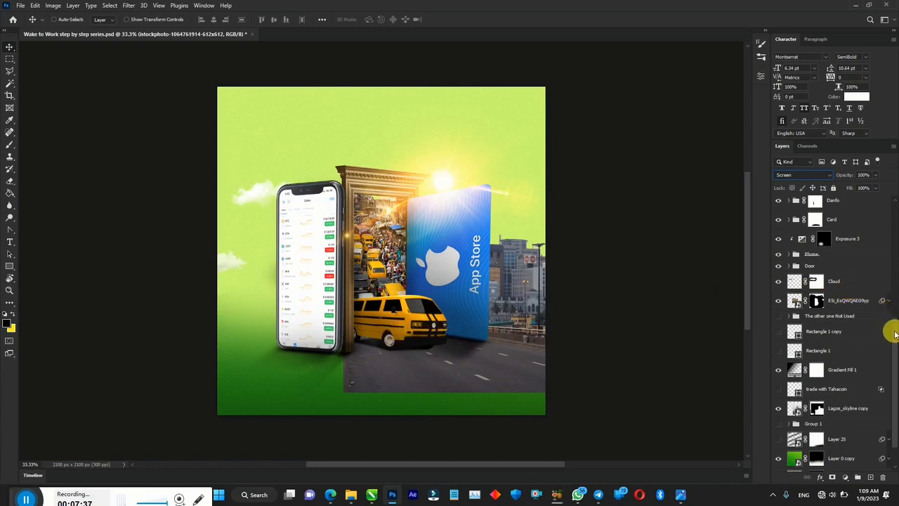
{"action": "left_click_drag", "start_coordinate": [895, 332], "coordinate": [895, 355]}
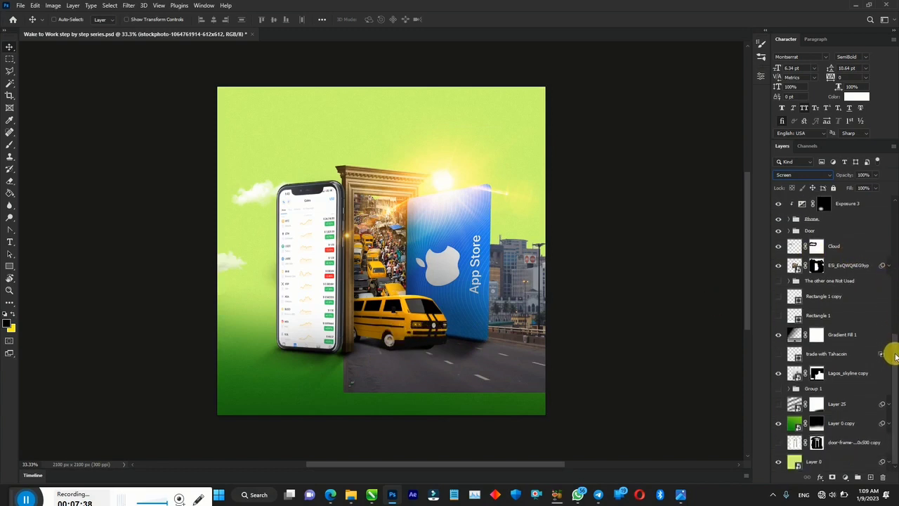
{"action": "left_click", "coordinate": [778, 388]}
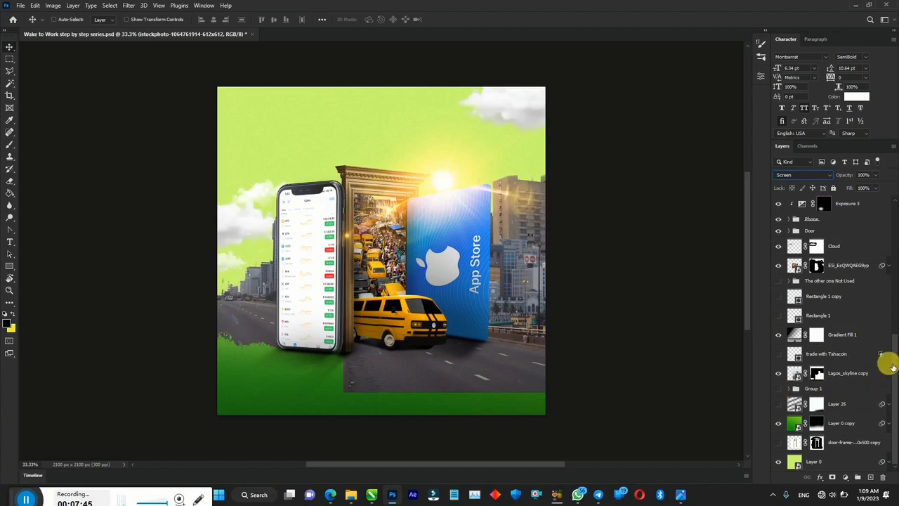
{"action": "mouse_move", "coordinate": [894, 364]}
{"action": "left_mouse_down"}
{"action": "mouse_move", "coordinate": [894, 223]}
{"action": "mouse_move", "coordinate": [893, 360]}
{"action": "left_mouse_up"}
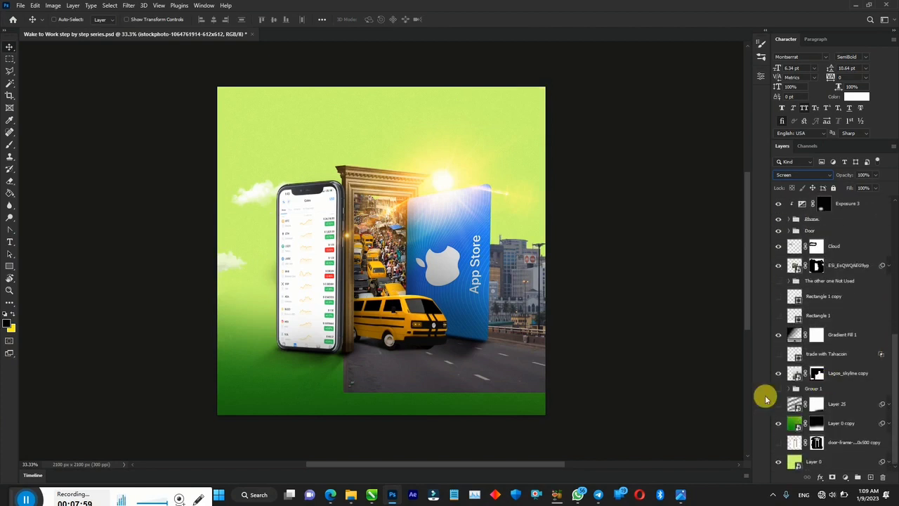
- Show the 'trade with Tahacoin' road lettering and the Rectangle 1 copy white footer band
{"action": "left_click", "coordinate": [778, 354]}
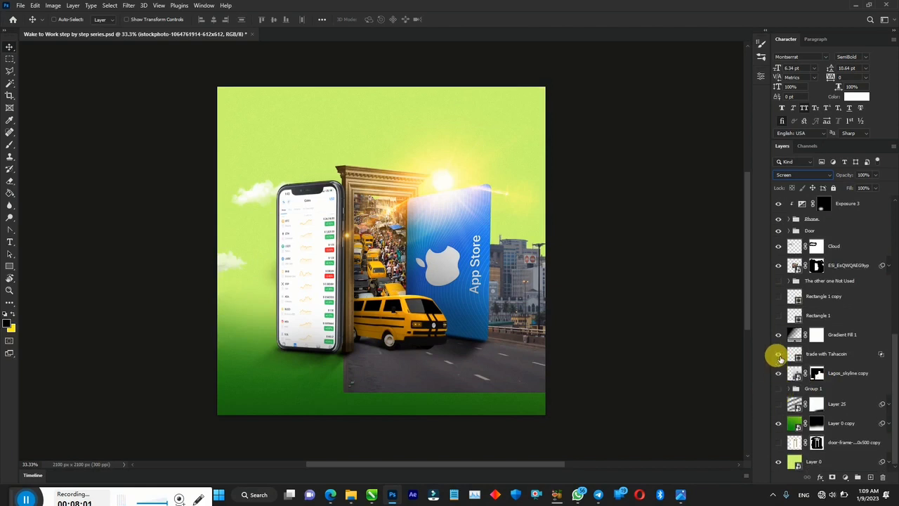
{"action": "left_click", "coordinate": [779, 356]}
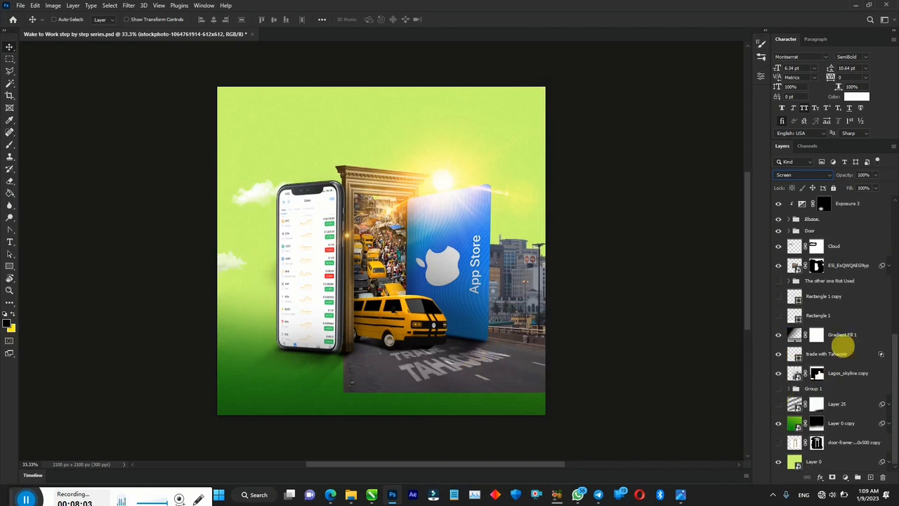
{"action": "left_click", "coordinate": [779, 297]}
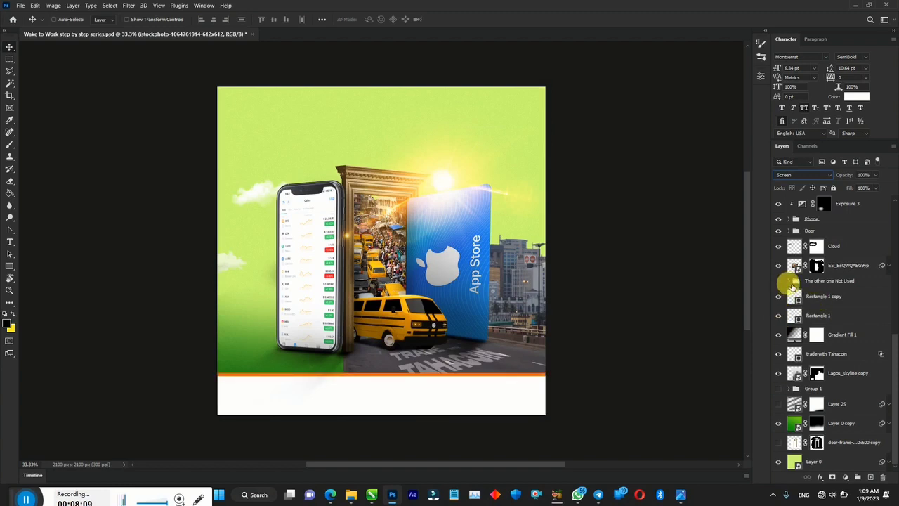
- Move 'The other one Not Used' group higher in the layer stack
{"action": "left_click", "coordinate": [793, 281]}
{"action": "left_click", "coordinate": [789, 284]}
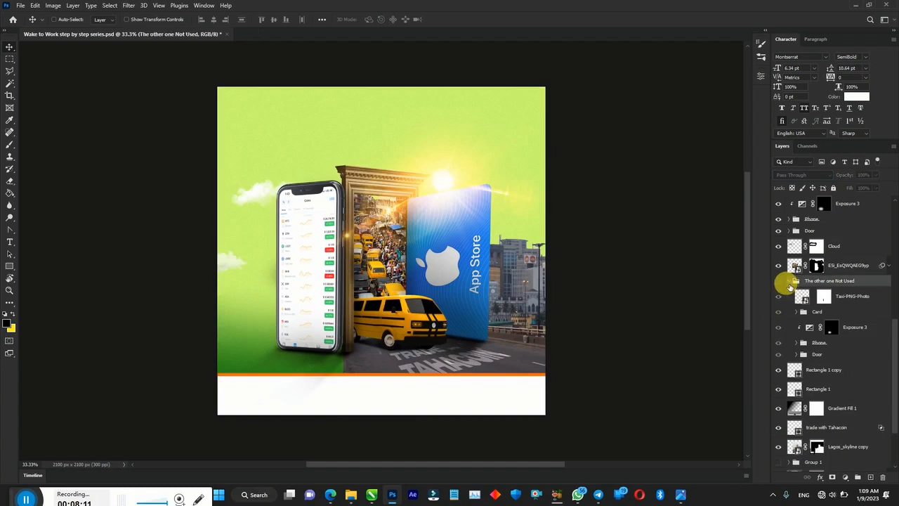
{"action": "left_click", "coordinate": [792, 283]}
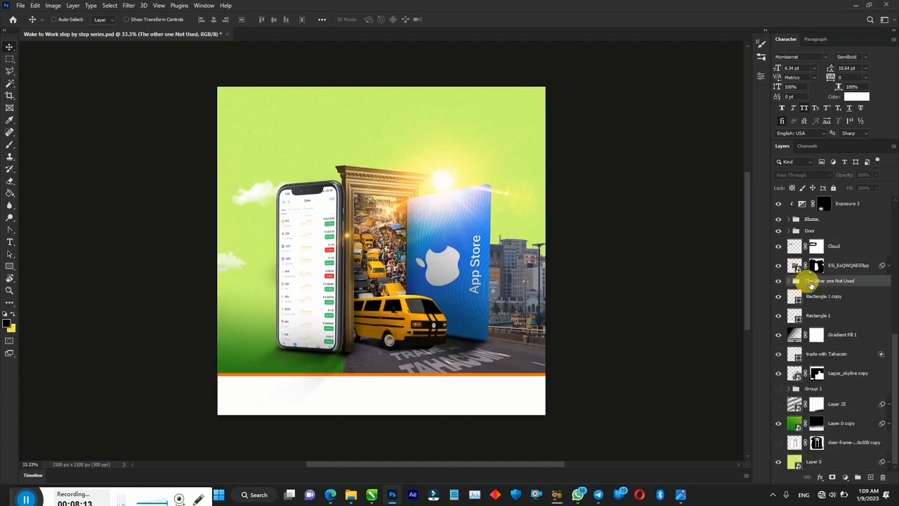
{"action": "left_click_drag", "start_coordinate": [811, 282], "coordinate": [819, 225]}
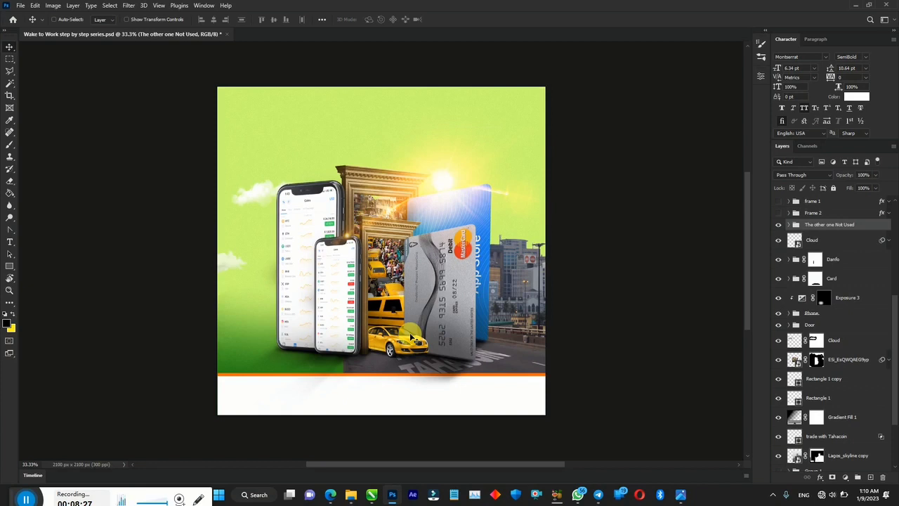
- Hide the alternate phone group, show FAST TRANSFER, and stack BEST RATE above it
{"action": "left_click", "coordinate": [778, 225]}
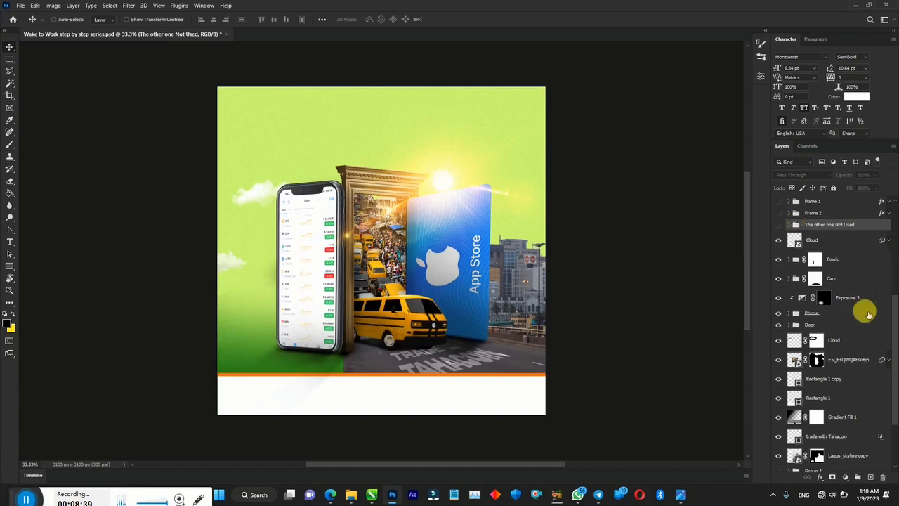
{"action": "scroll", "coordinate": [889, 297], "scroll_direction": "up", "scroll_amount": 3}
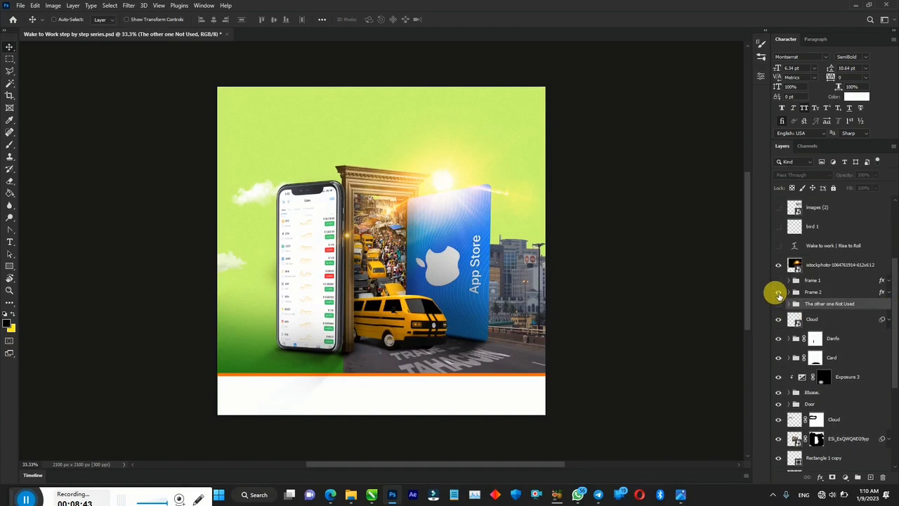
{"action": "left_click", "coordinate": [778, 294]}
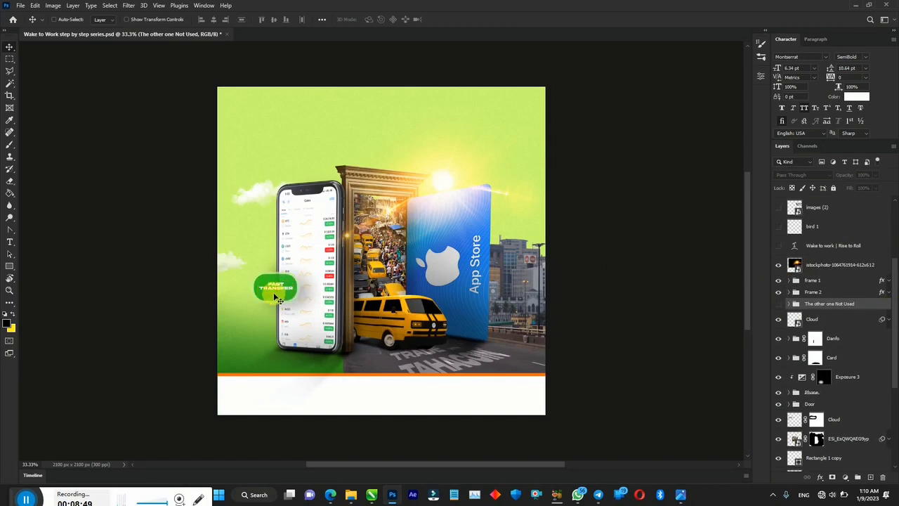
{"action": "left_click_drag", "start_coordinate": [278, 300], "coordinate": [271, 264]}
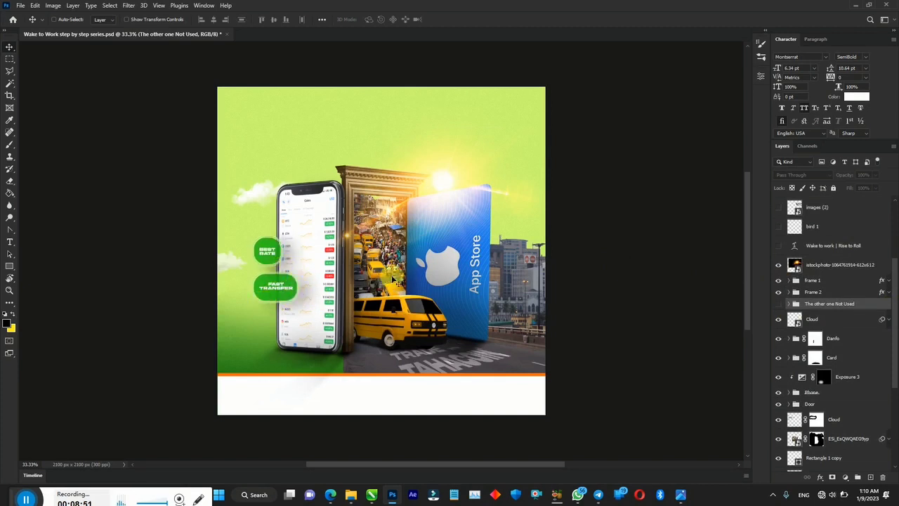
{"action": "left_click_drag", "start_coordinate": [890, 282], "coordinate": [889, 237]}
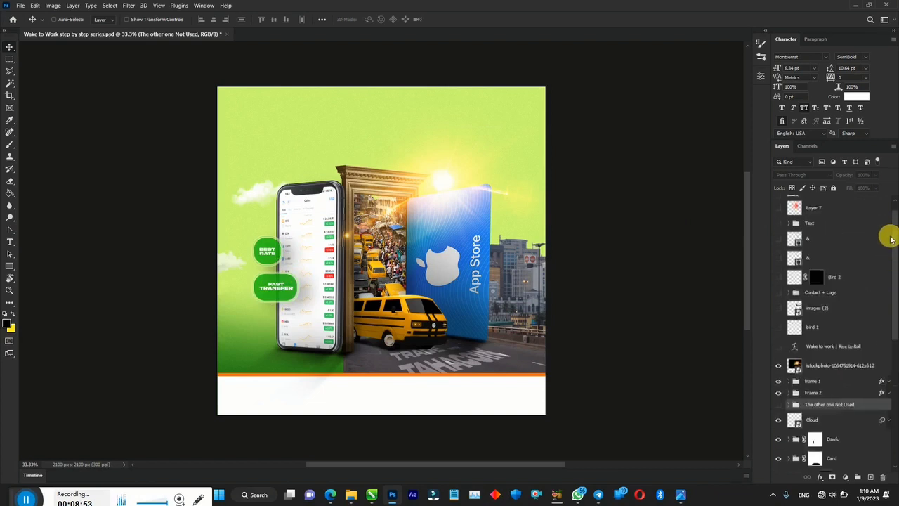
- Show bird 1, the upper-right clouds in images (2), and the Bird 2 flock
{"action": "left_click", "coordinate": [778, 330]}
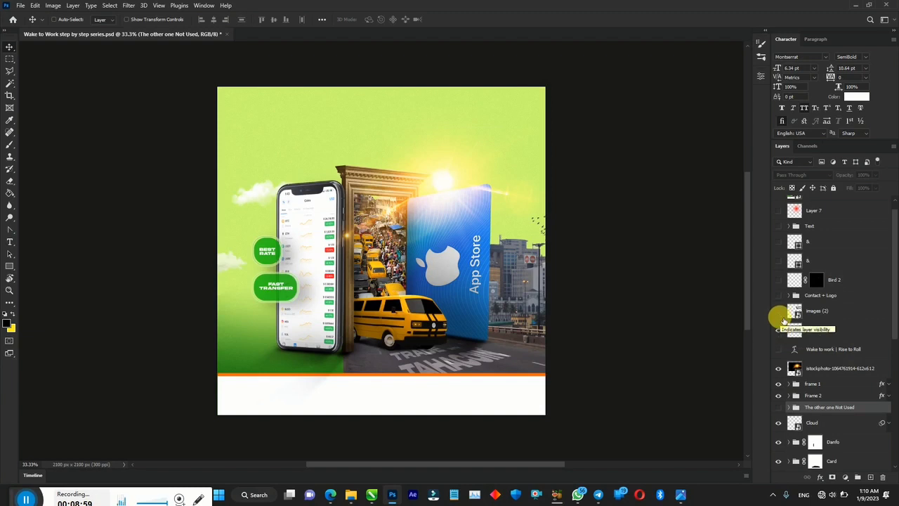
{"action": "left_click", "coordinate": [780, 311]}
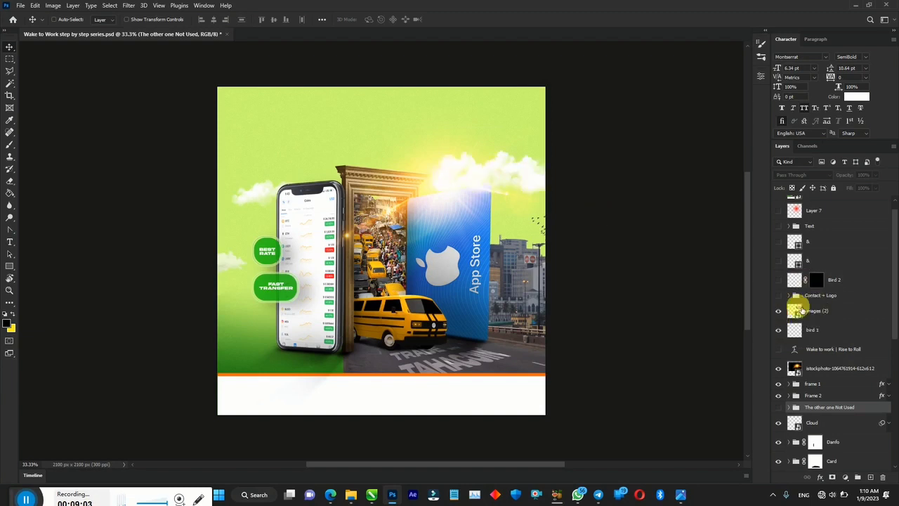
{"action": "left_click", "coordinate": [779, 281]}
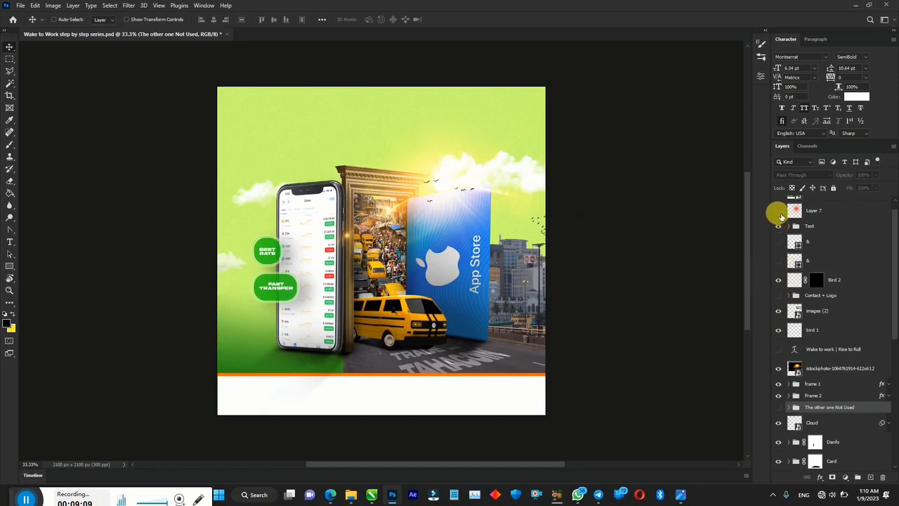
- Reveal the WAKE & WORK headline, the Layer 7 warm glow, and the Contact + Logo footer
{"action": "left_click", "coordinate": [779, 217]}
{"action": "left_click", "coordinate": [781, 216]}
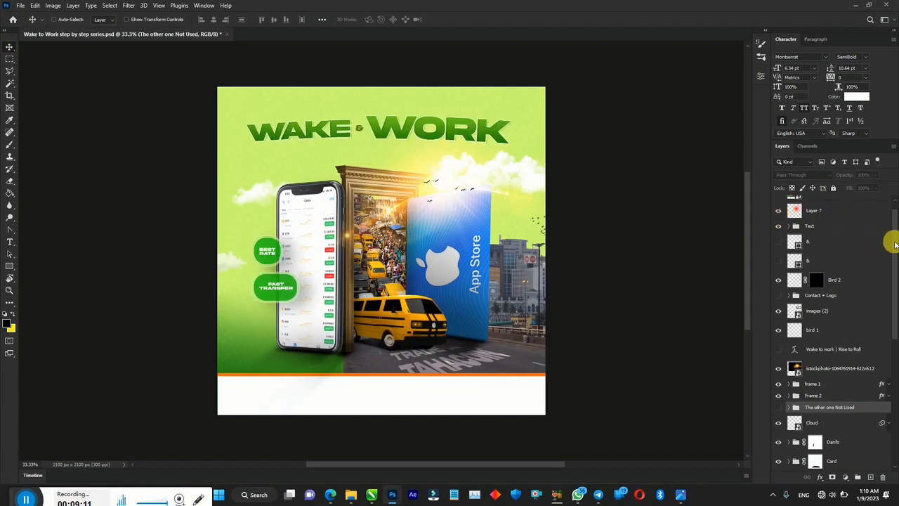
{"action": "left_click_drag", "start_coordinate": [894, 243], "coordinate": [894, 216]}
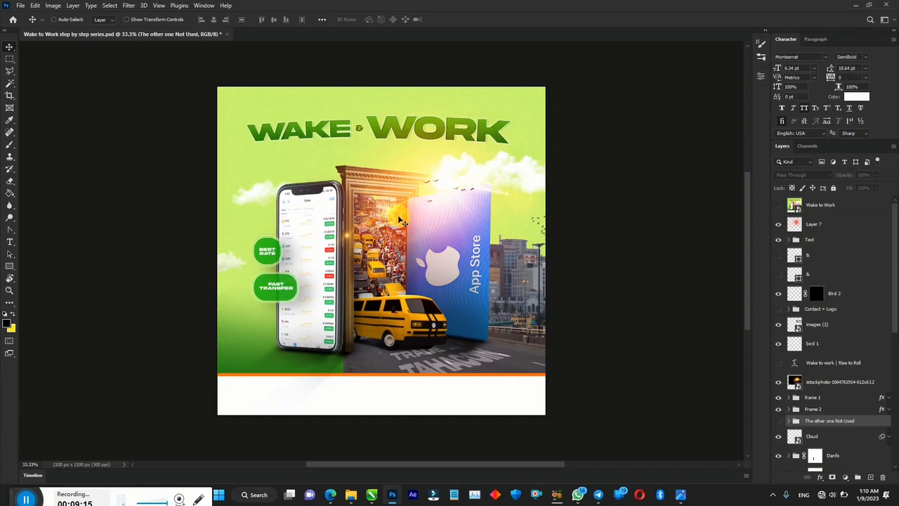
{"action": "left_click", "coordinate": [778, 309]}
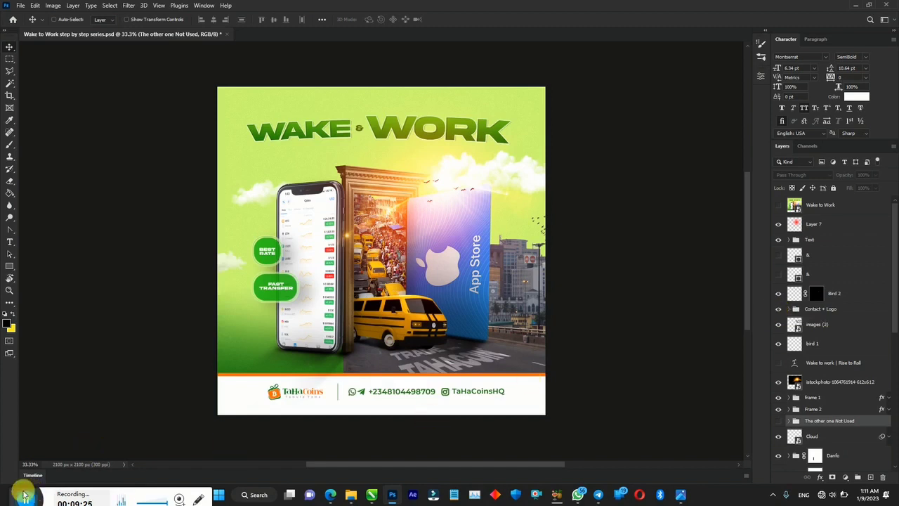
{"action": "left_click_drag", "start_coordinate": [8, 496], "coordinate": [7, 467]}
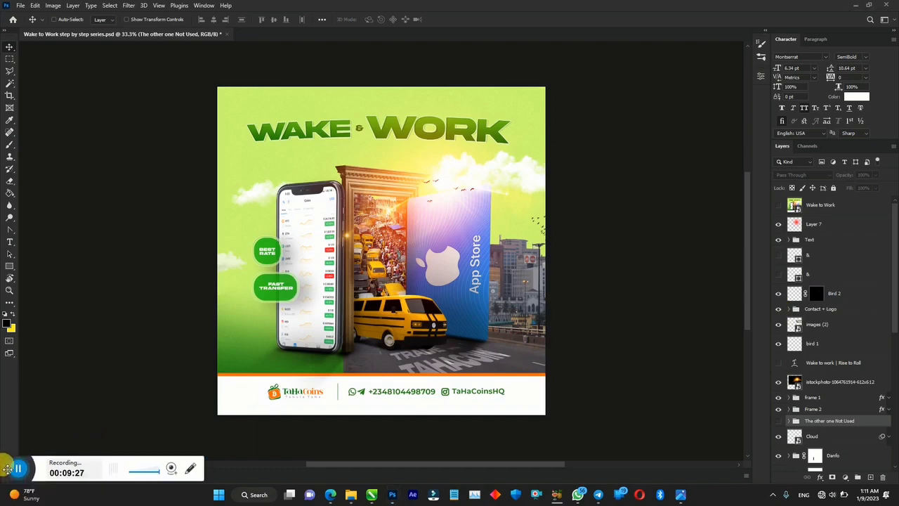